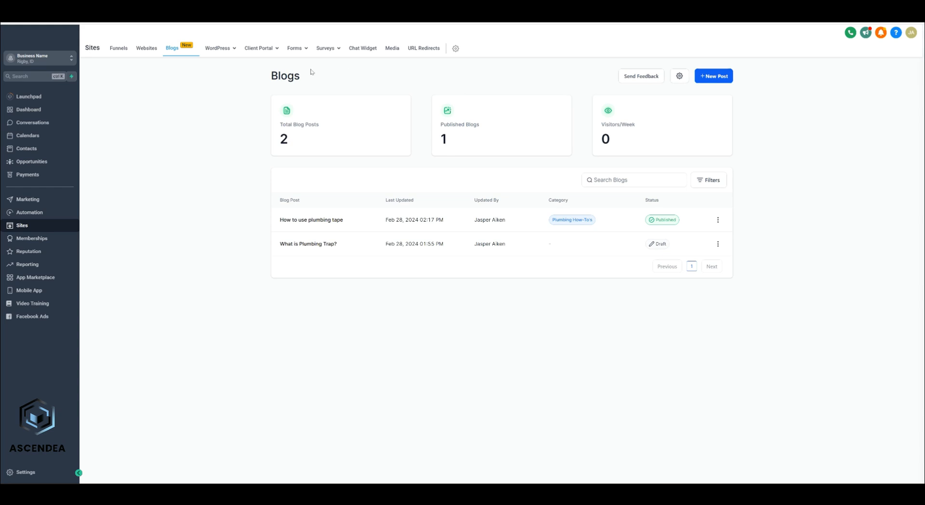
Open the Empty Inner Page of the Travel Consultant website in the page editor.
click(147, 49)
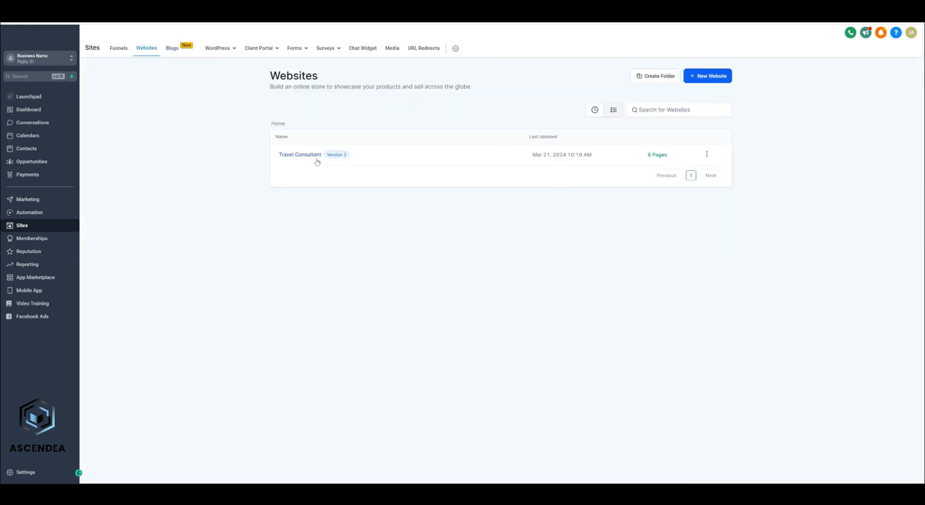
click(307, 155)
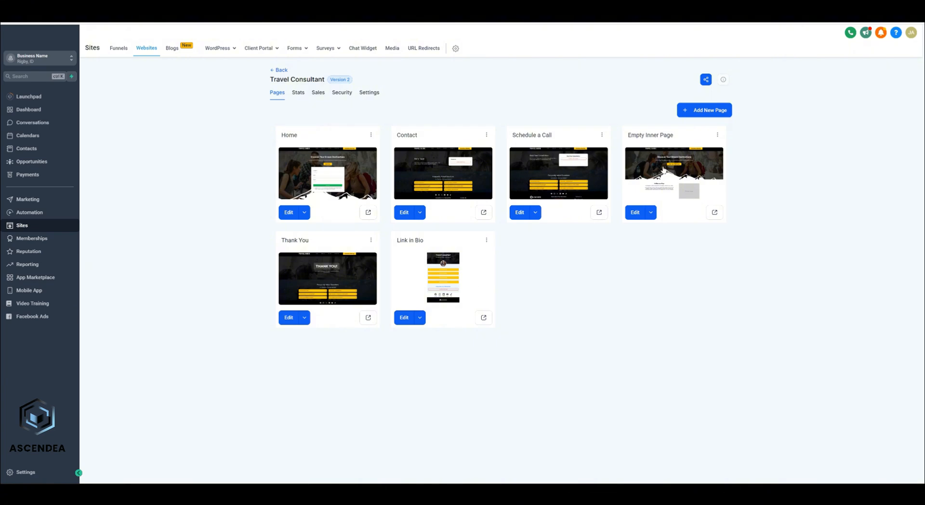
click(663, 170)
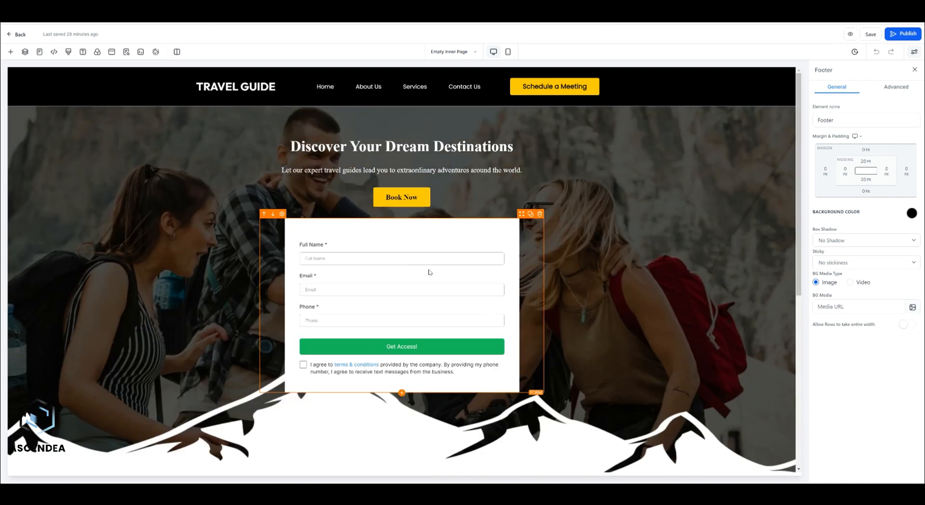
Add a 1 Column row below the Multipurpose Page two-column row, just above the footer.
scroll(472, 263, down, 10)
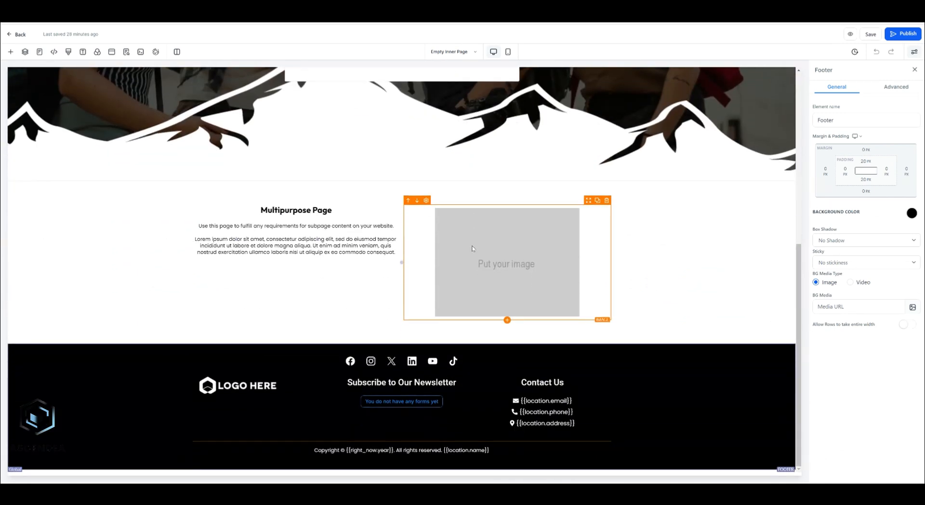
click(403, 331)
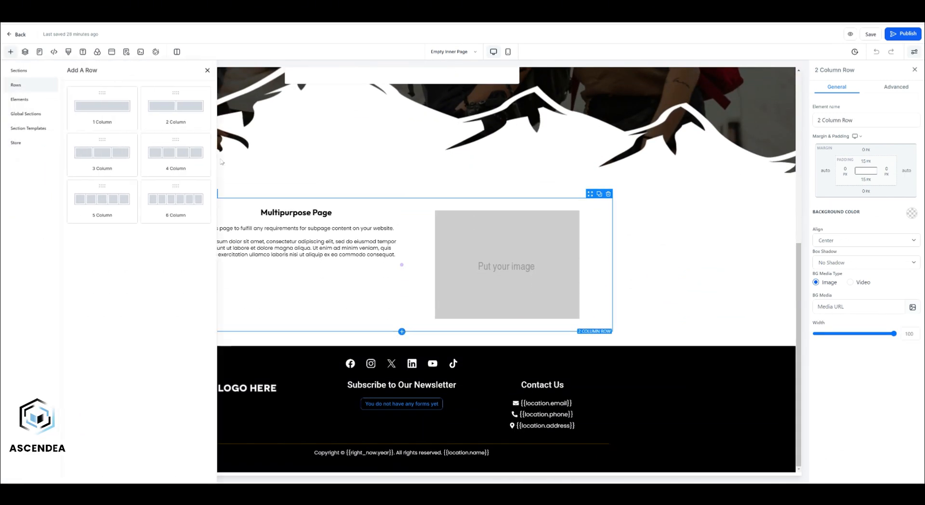
drag(108, 107, 402, 354)
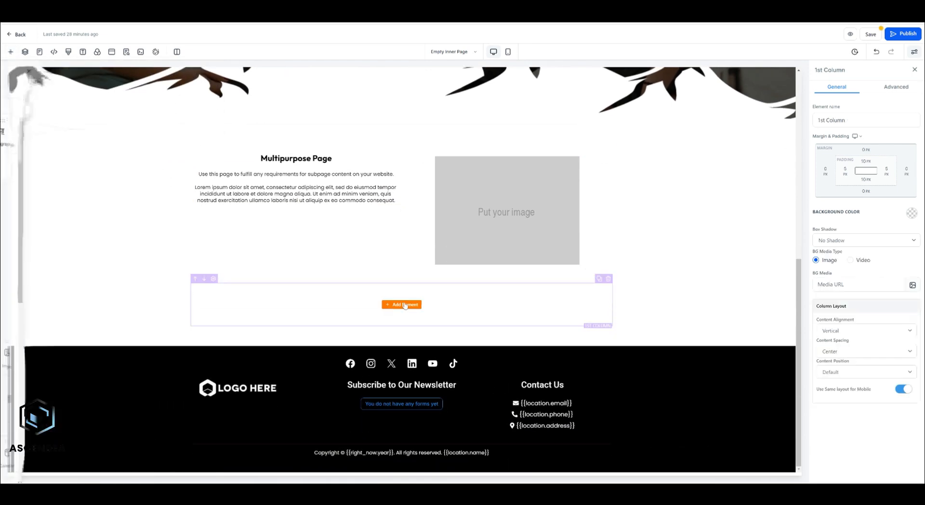
Insert a Blog Posts element into the new one-column row above the footer.
scroll(181, 169, down, 2)
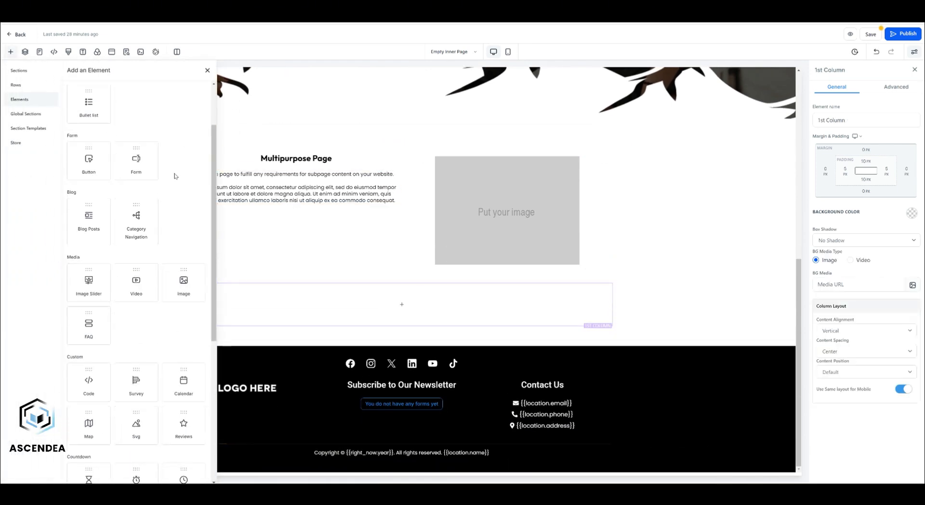
click(92, 215)
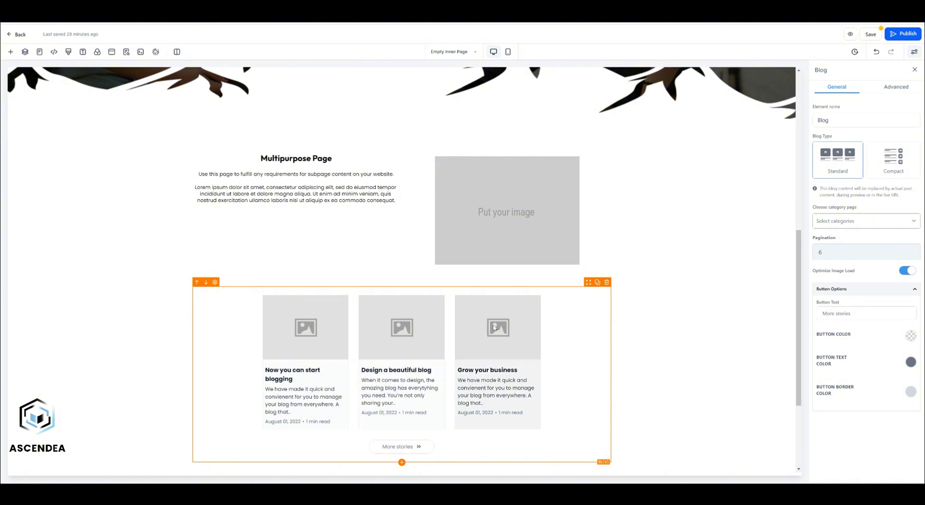
scroll(299, 263, down, 2)
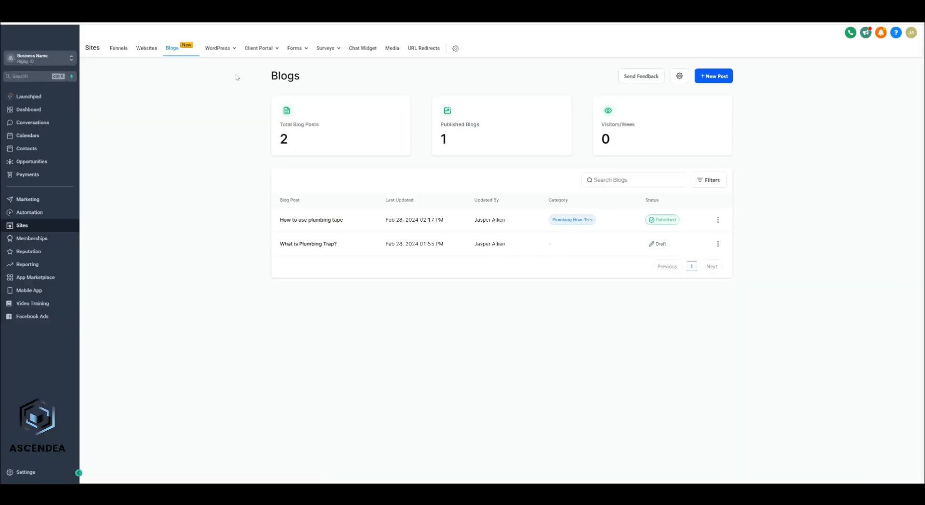
View the WordPress hosting page and the client portal dashboard in the Sites area.
click(216, 52)
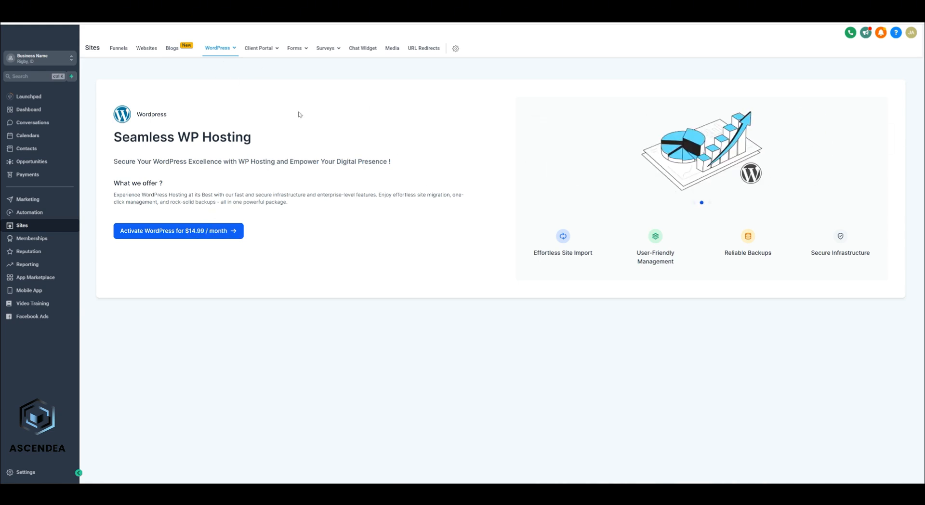
click(270, 54)
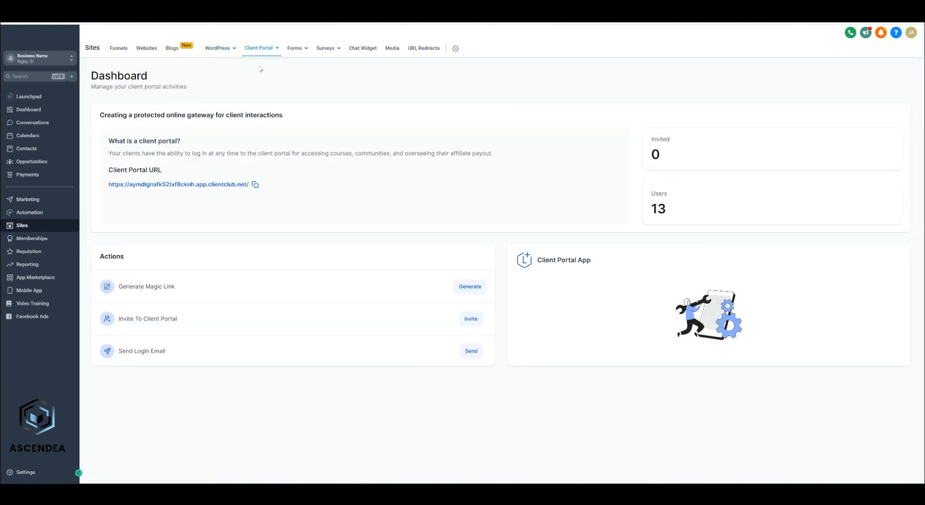
Create a new form from scratch in the form builder of the Sites area.
mouse_move(260, 54)
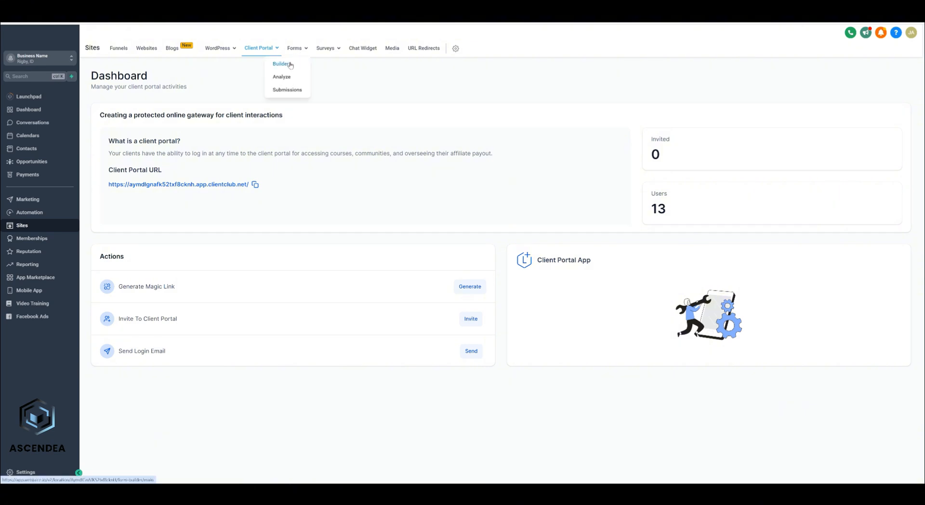
click(289, 63)
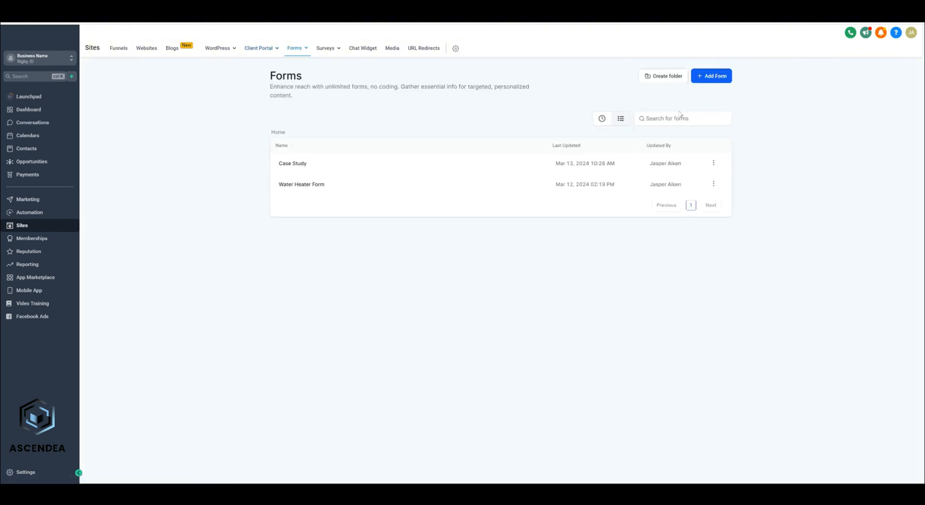
click(712, 81)
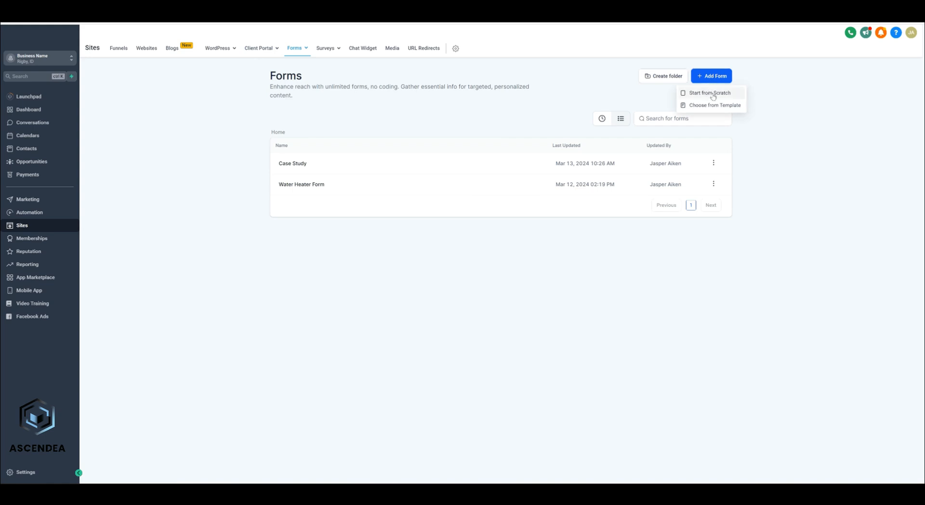
click(711, 94)
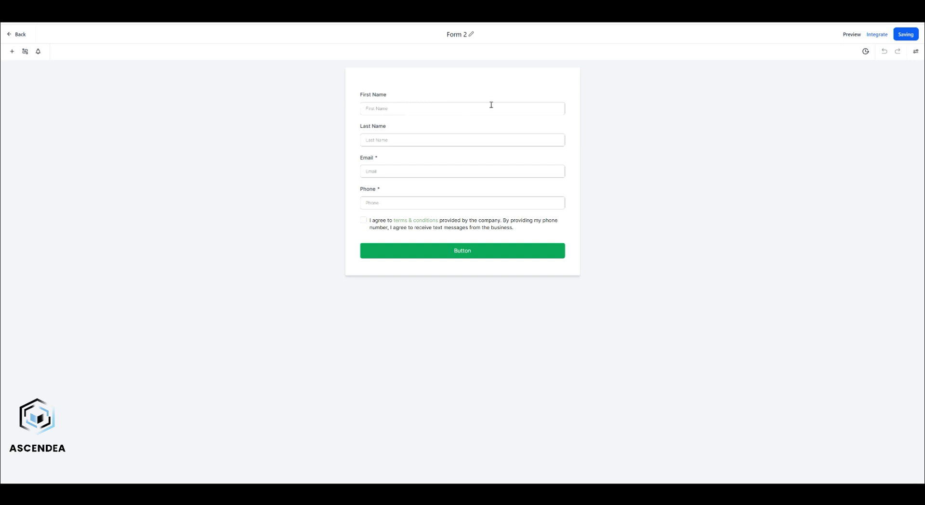
Rename the new form as "Lead form".
click(465, 35)
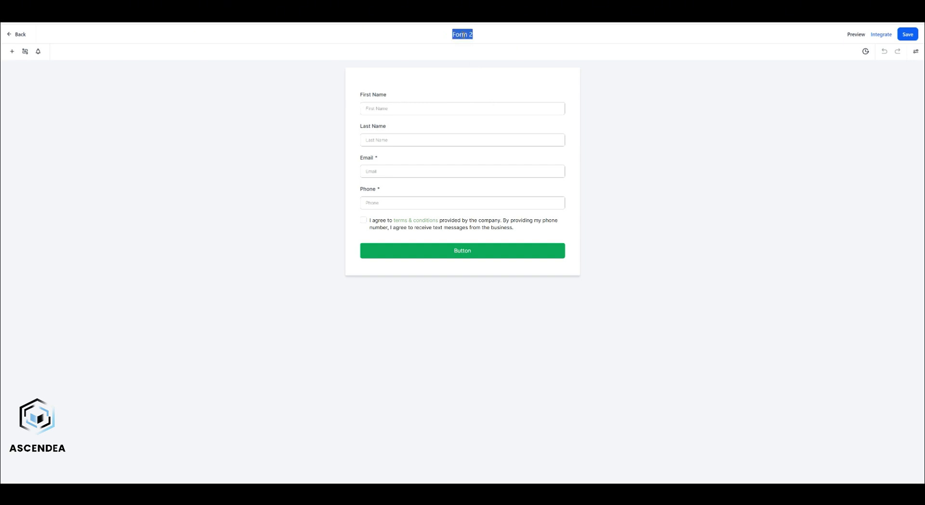
text(Lead form)
key(Return)
Add a Website field between Phone and the terms and conditions checkbox, and remove it again.
click(12, 51)
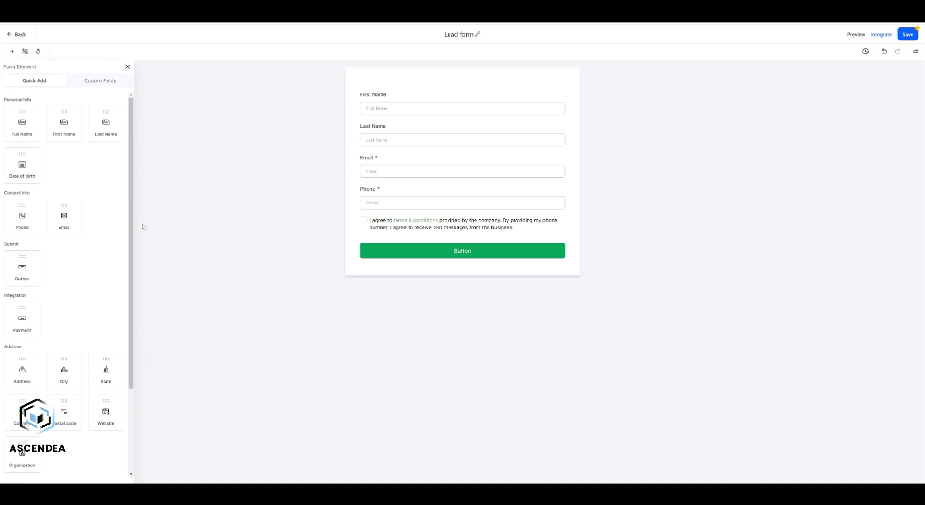
scroll(112, 229, down, 2)
drag(64, 261, 104, 261)
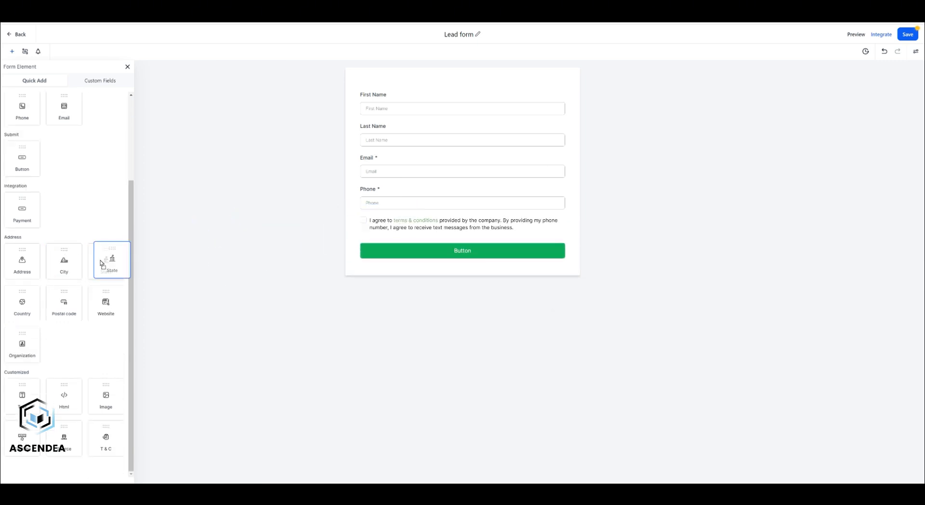
drag(101, 295, 386, 223)
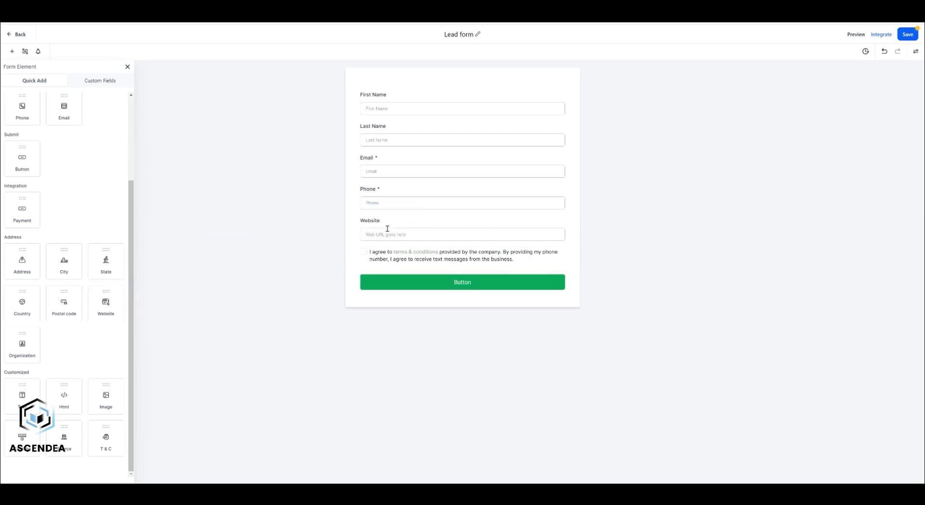
click(554, 221)
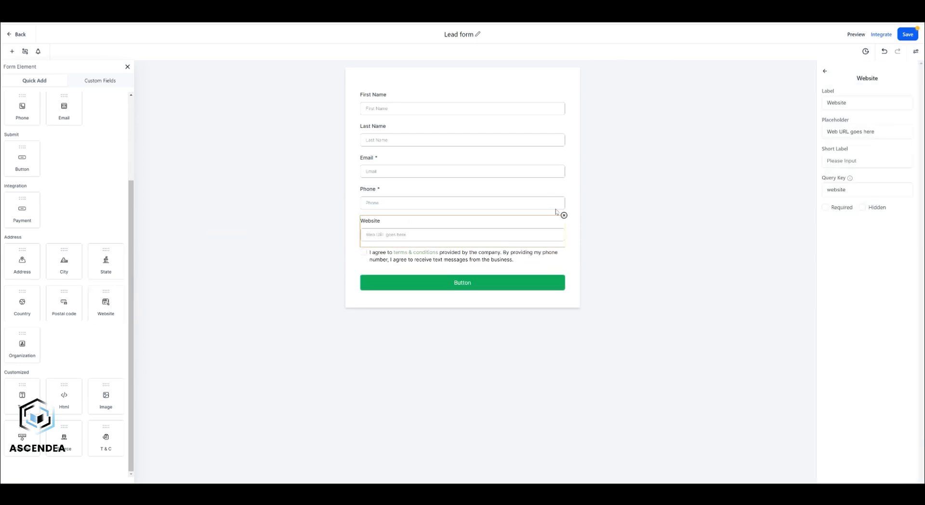
click(564, 215)
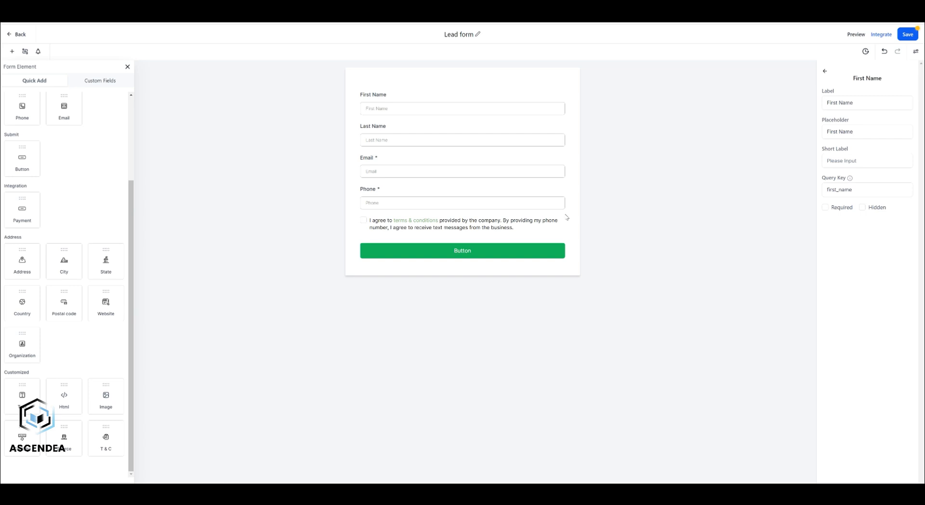
Make the First Name and Last Name fields of the lead form required.
click(439, 106)
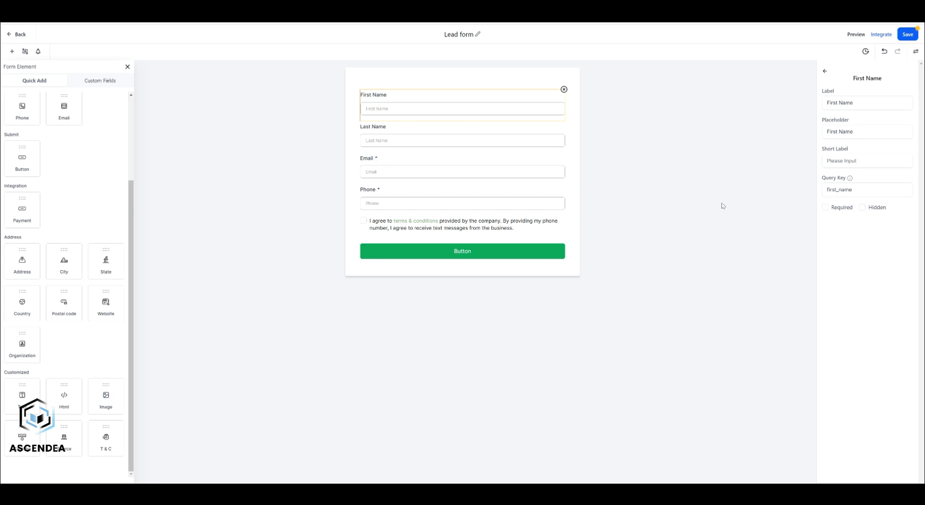
click(824, 207)
click(431, 140)
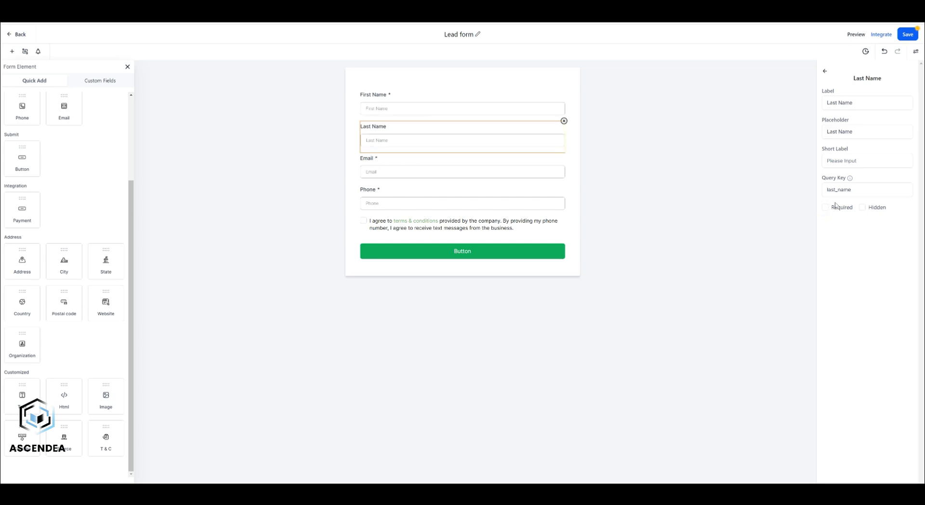
click(835, 206)
Change the text of the green button at the end of the form to "Submit".
click(389, 220)
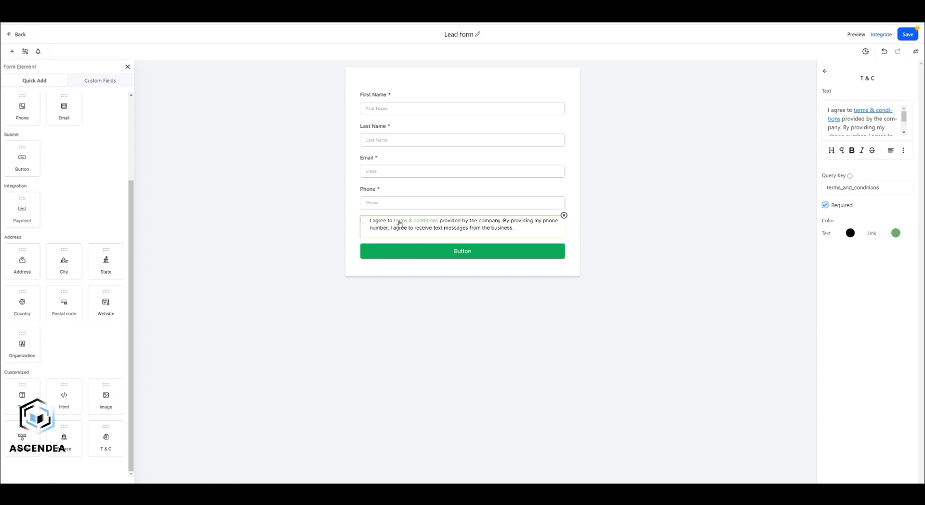
click(467, 251)
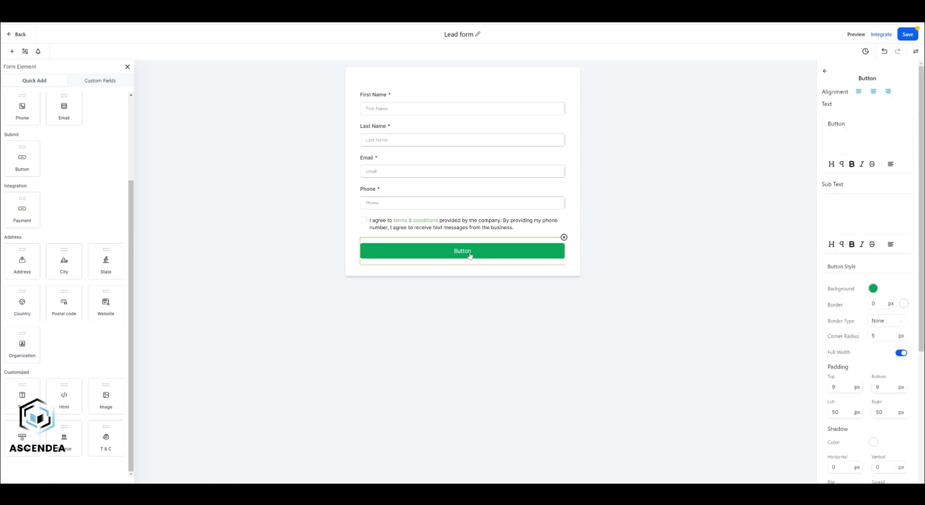
double_click(843, 124)
text(Submit)
click(630, 213)
click(465, 252)
click(514, 83)
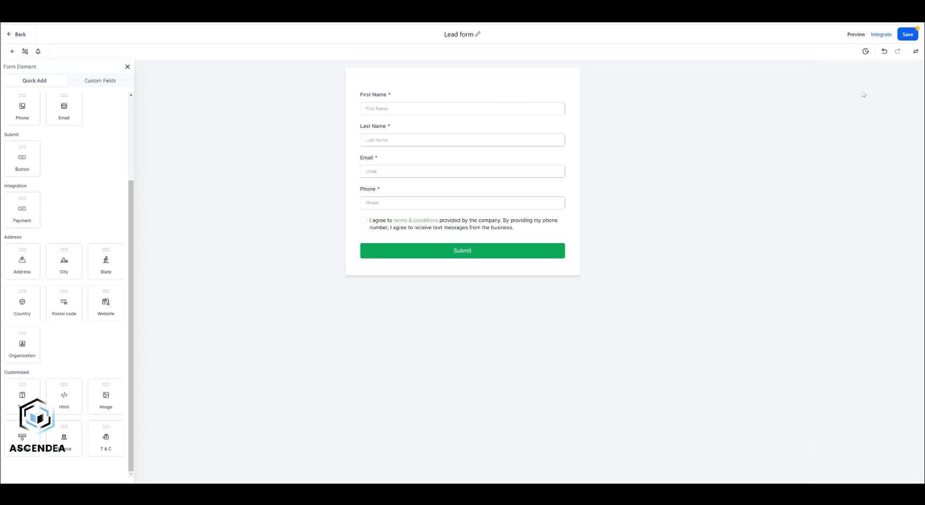
Change the form's background colour to a very light grey in the form style settings.
click(916, 53)
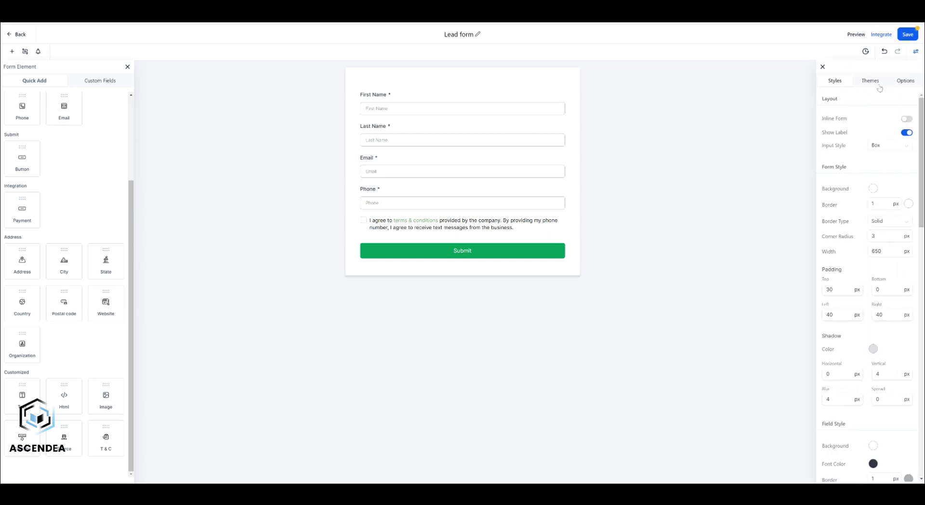
click(873, 189)
mouse_move(865, 218)
mouse_down()
mouse_move(883, 214)
mouse_move(831, 202)
mouse_up()
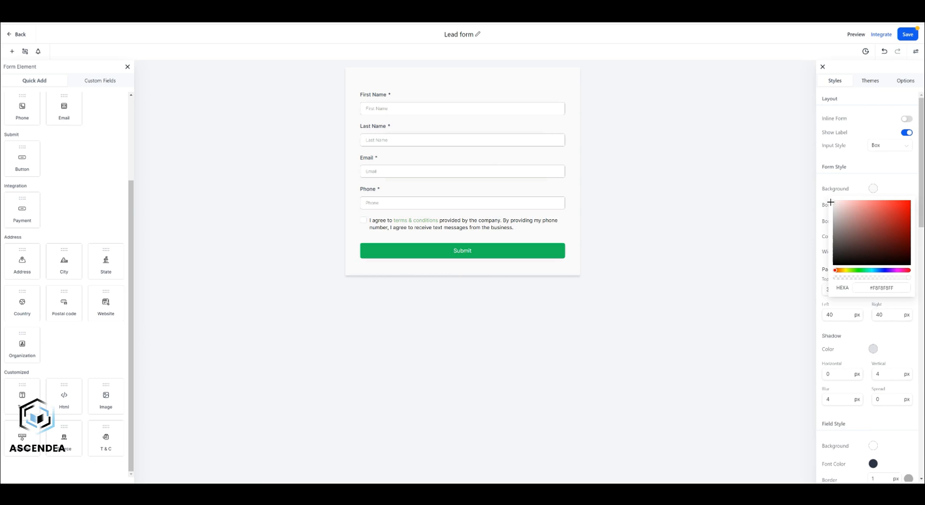
click(875, 165)
Review the remaining form style settings and apply the Light Theme to the lead form.
scroll(915, 311, down, 10)
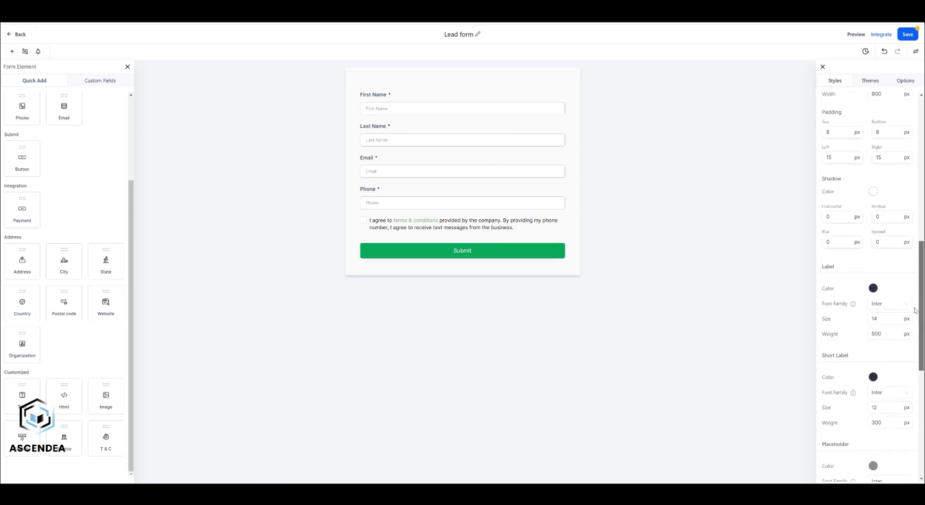
scroll(915, 311, down, 6)
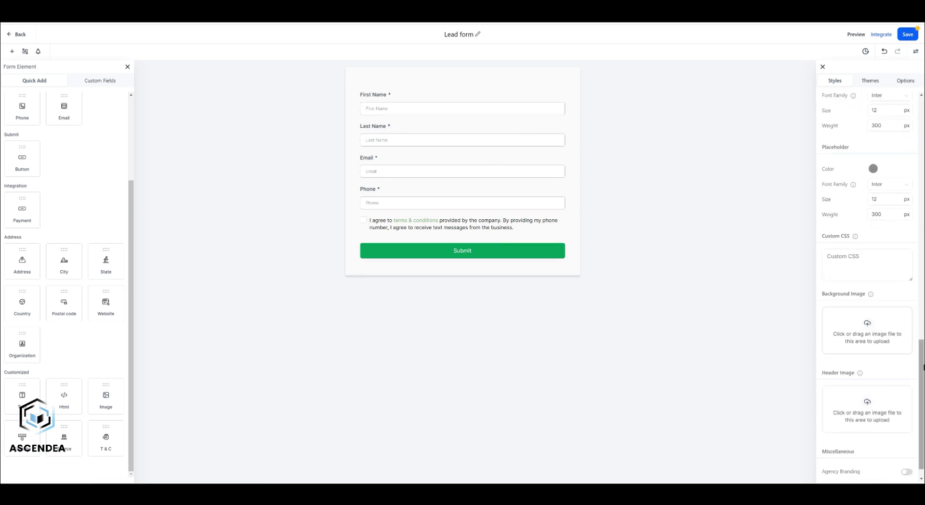
scroll(923, 367, up, 15)
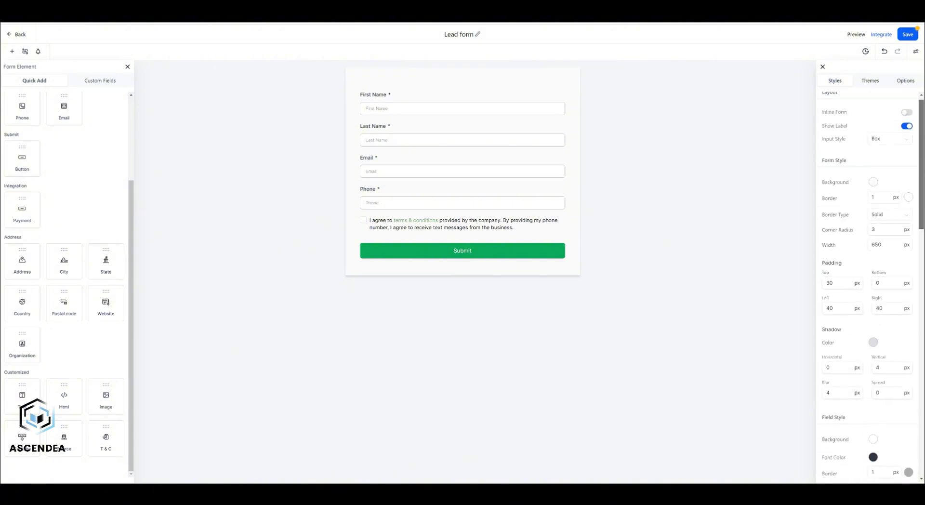
click(870, 81)
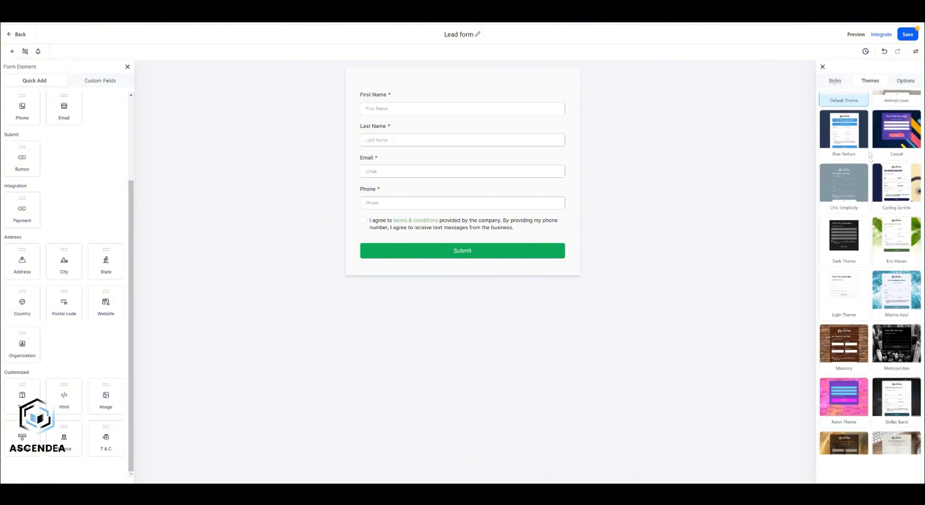
scroll(870, 155, down, 3)
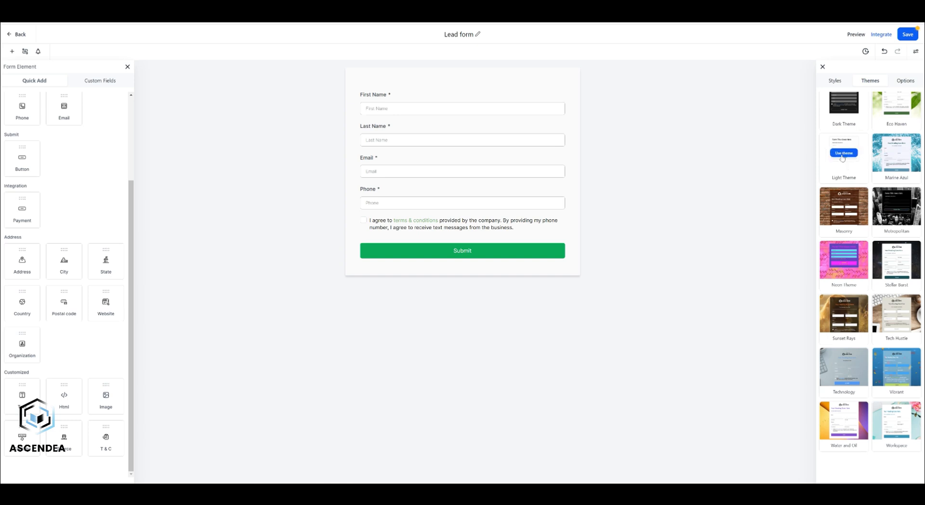
click(842, 158)
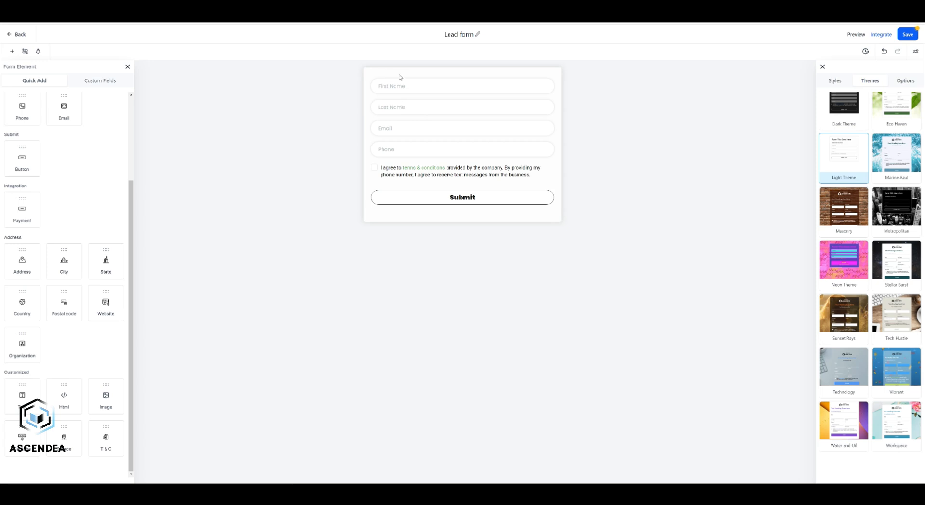
mouse_move(884, 277)
scroll(884, 277, up, 3)
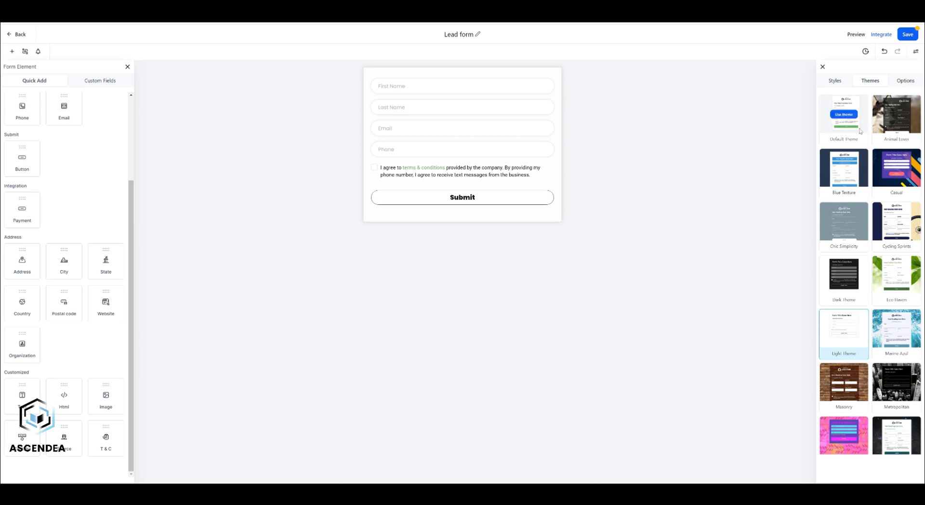
Review the lead form's options, including the submit message, Facebook Pixel settings and form settings.
click(905, 81)
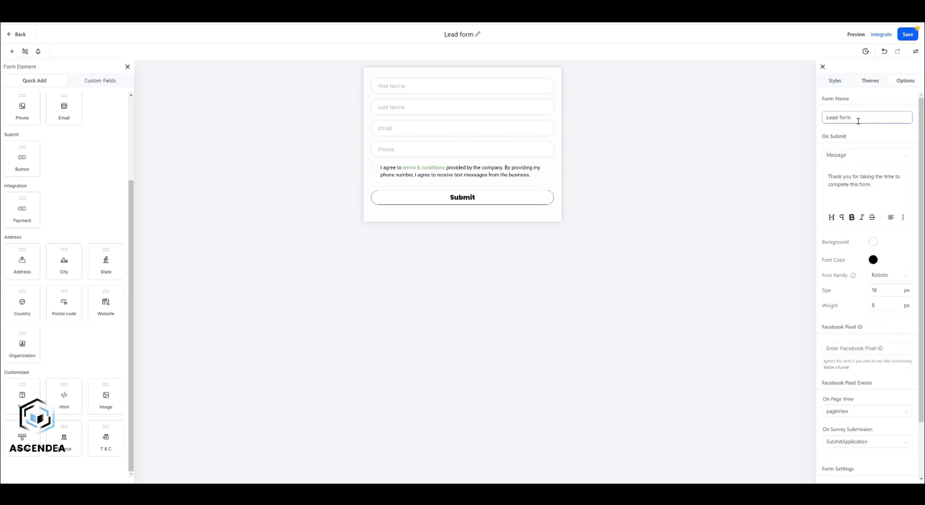
scroll(866, 118, down, 1)
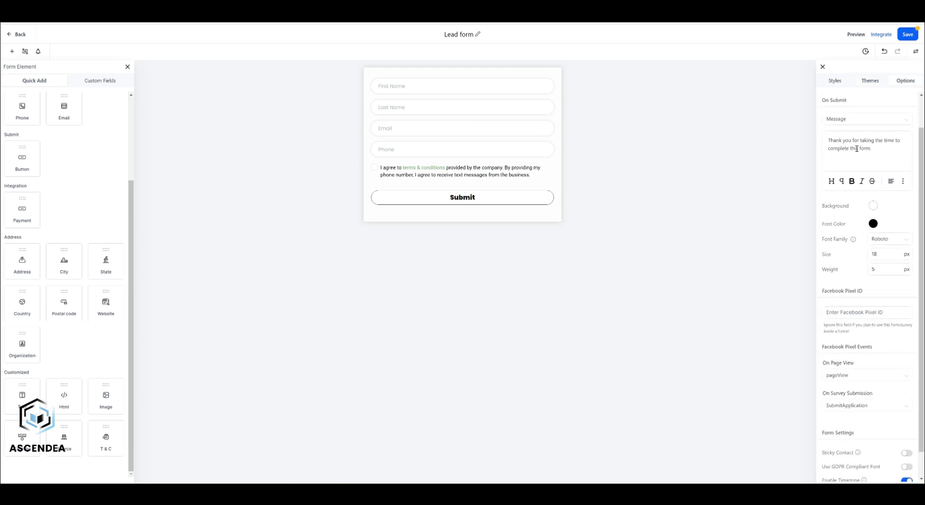
scroll(873, 314, down, 1)
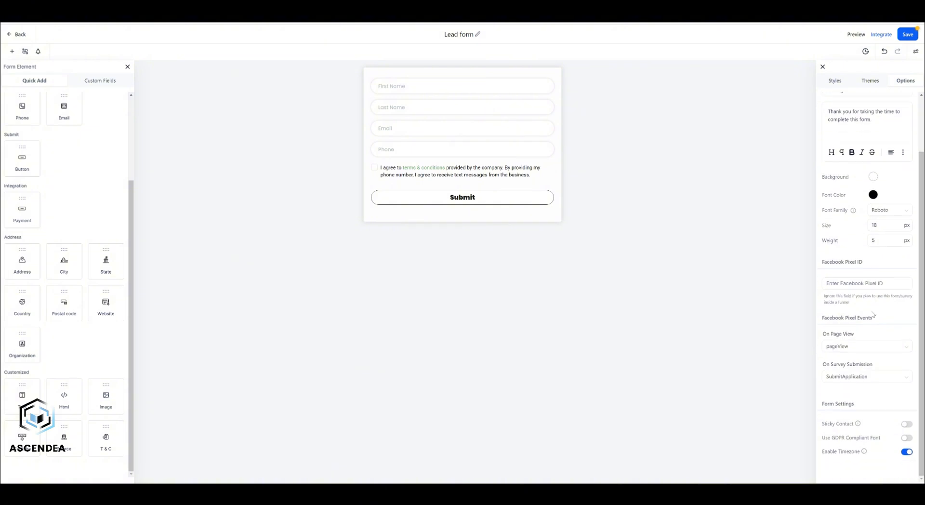
scroll(868, 352, up, 2)
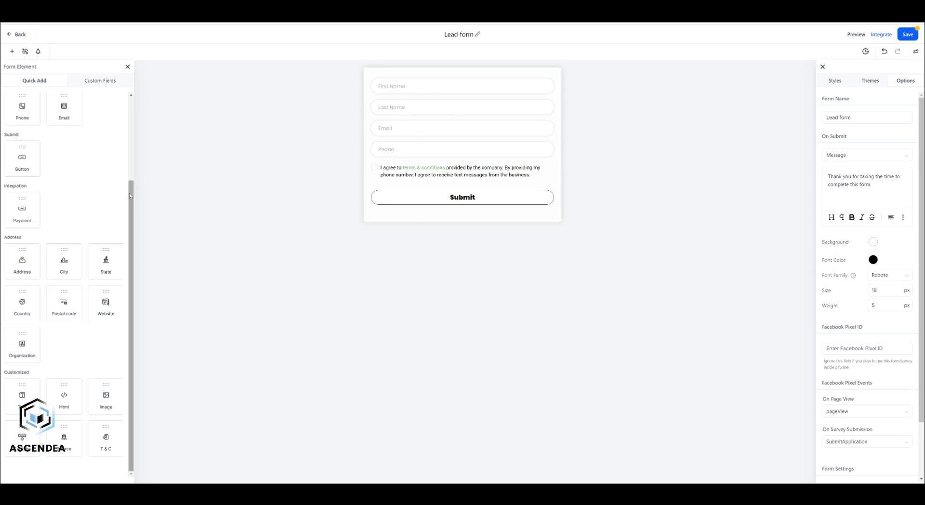
Start a new custom field of the Single Line type for the lead form.
drag(131, 210, 123, 121)
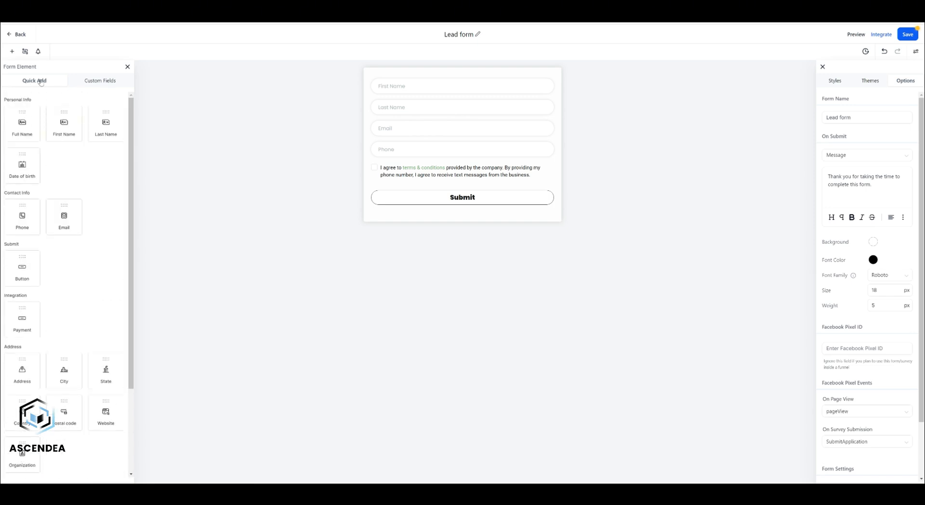
click(94, 82)
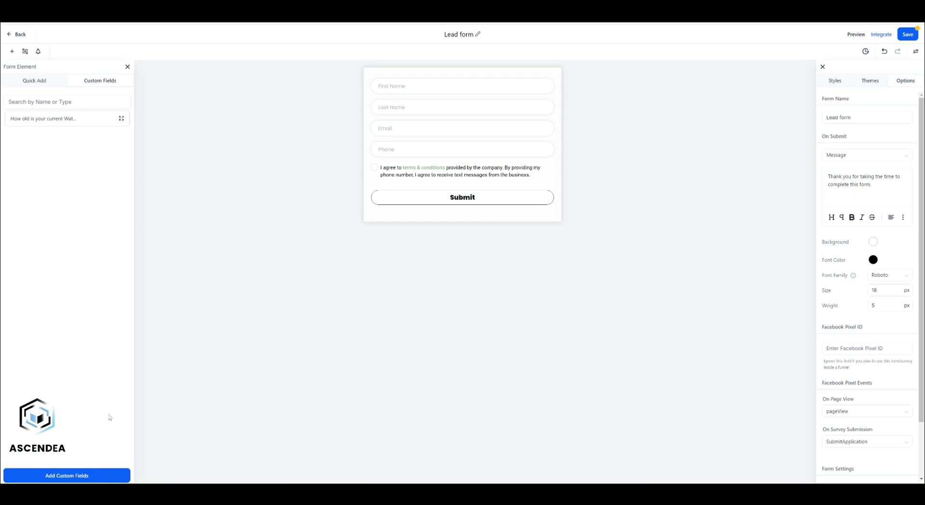
click(77, 476)
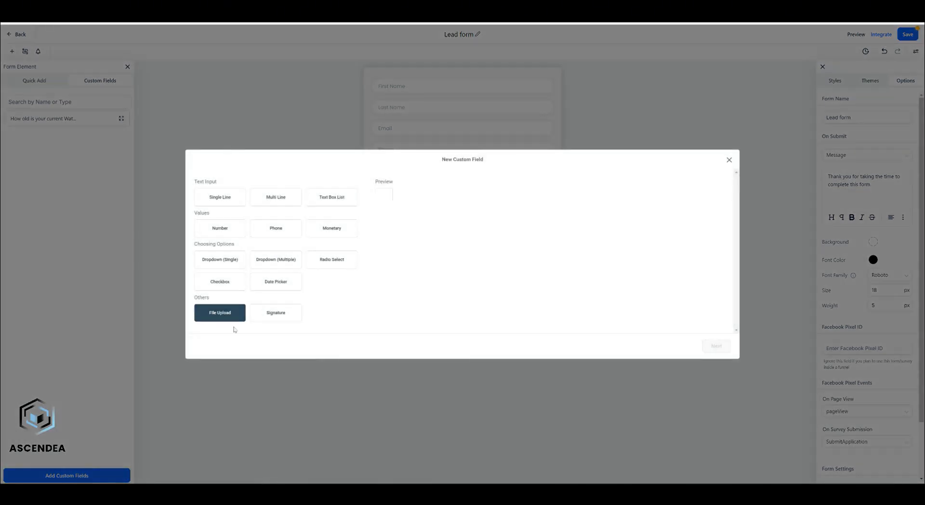
click(222, 198)
click(716, 345)
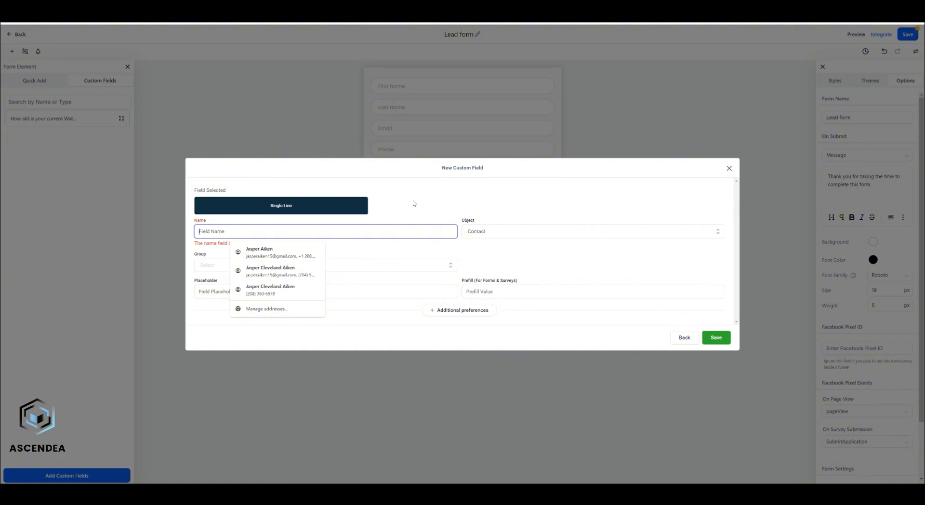
Name the custom field "What is the make and model of your vehicle?", assign it to the General Info group and save it.
text(What is the)
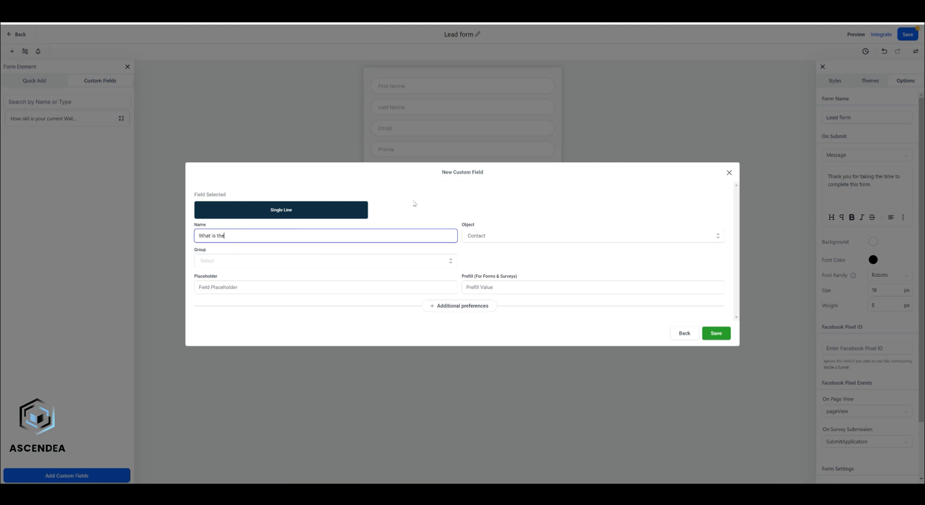
text( make and model of your vehicle?)
click(328, 260)
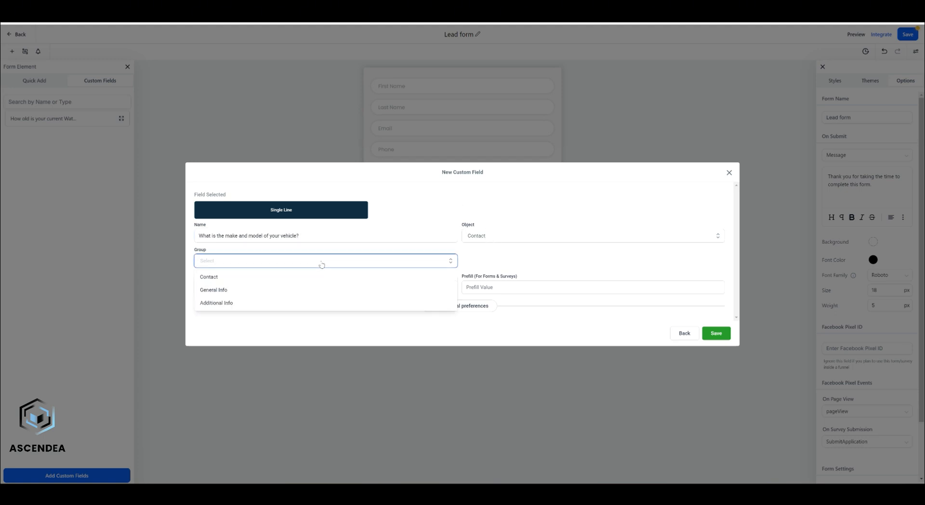
click(220, 291)
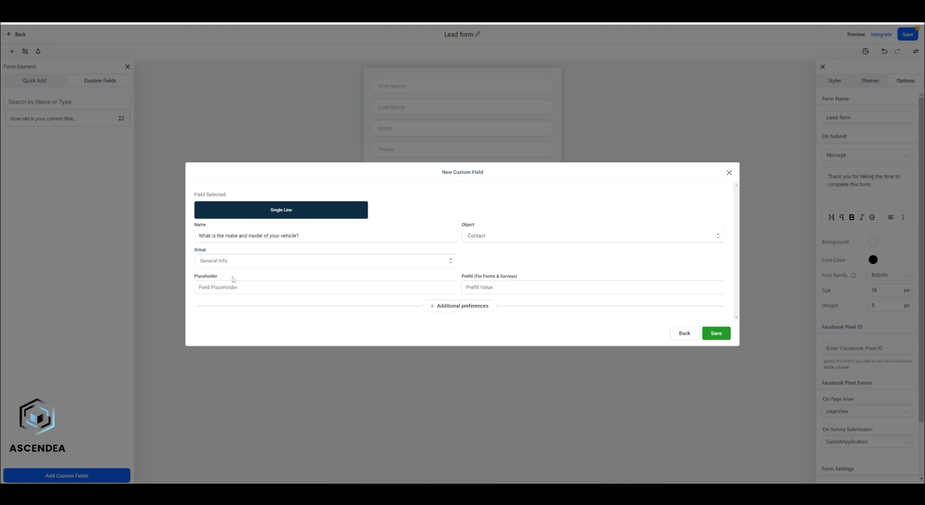
click(234, 262)
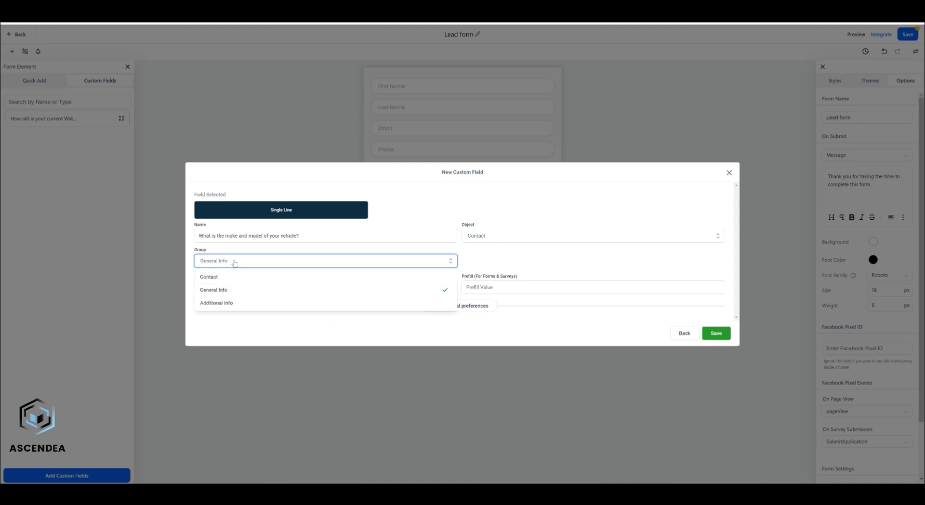
click(225, 290)
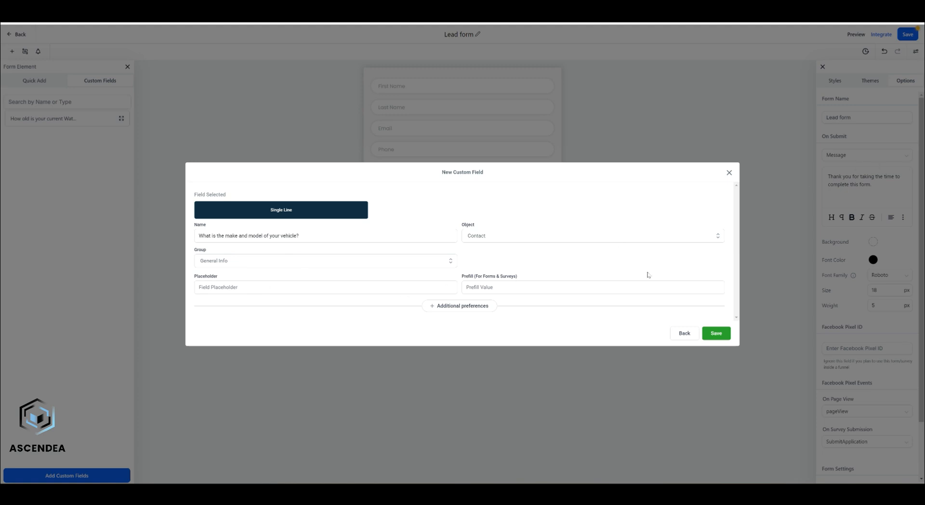
click(718, 333)
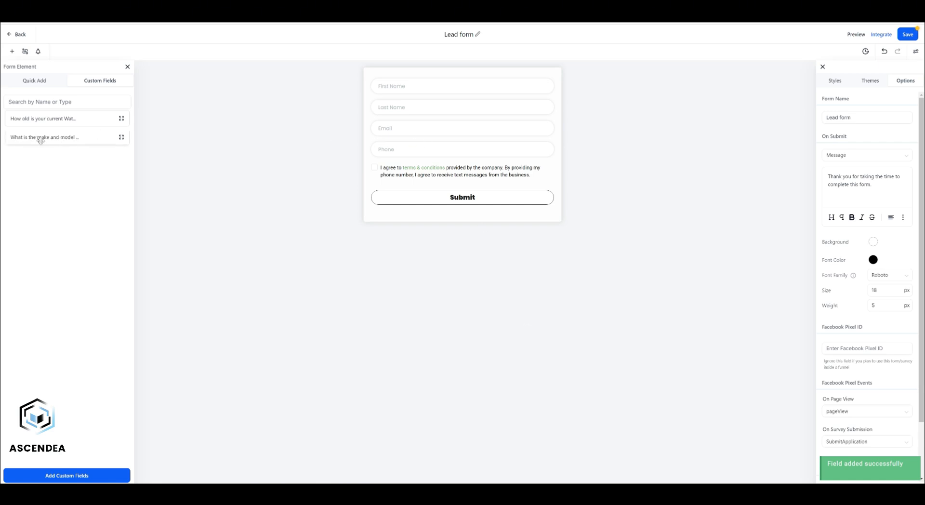
Place the vehicle question below the Phone field and set its placeholder to "What is the make and model of your vehicle?".
drag(41, 140, 426, 172)
click(439, 183)
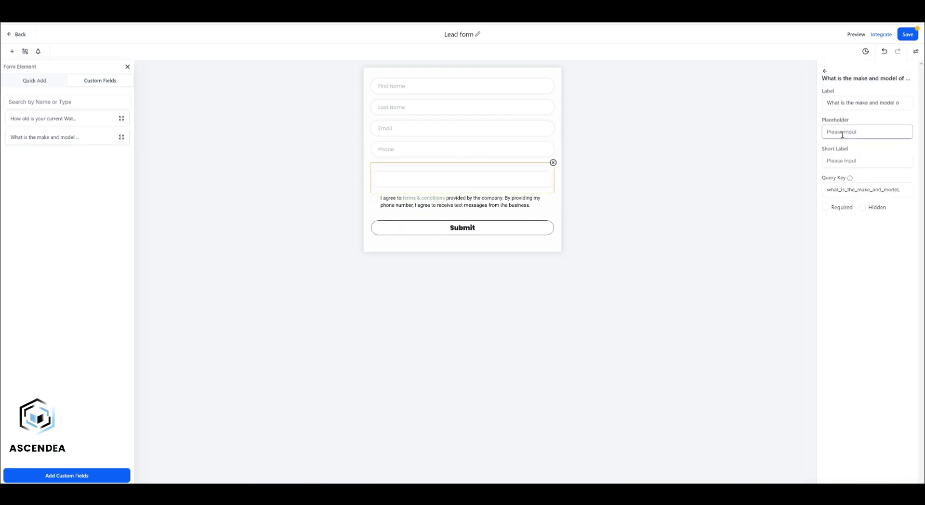
triple_click(857, 103)
key(ctrl+c)
click(855, 131)
key(ctrl+v)
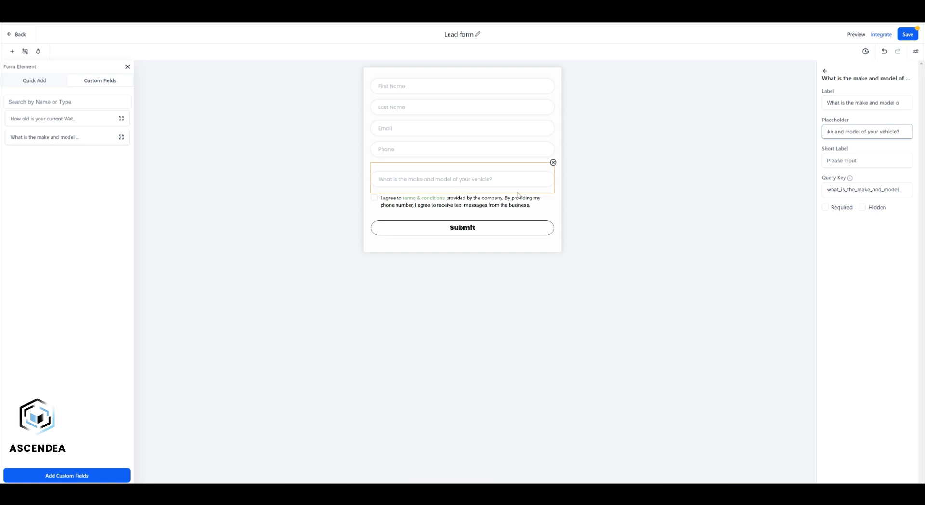
click(558, 196)
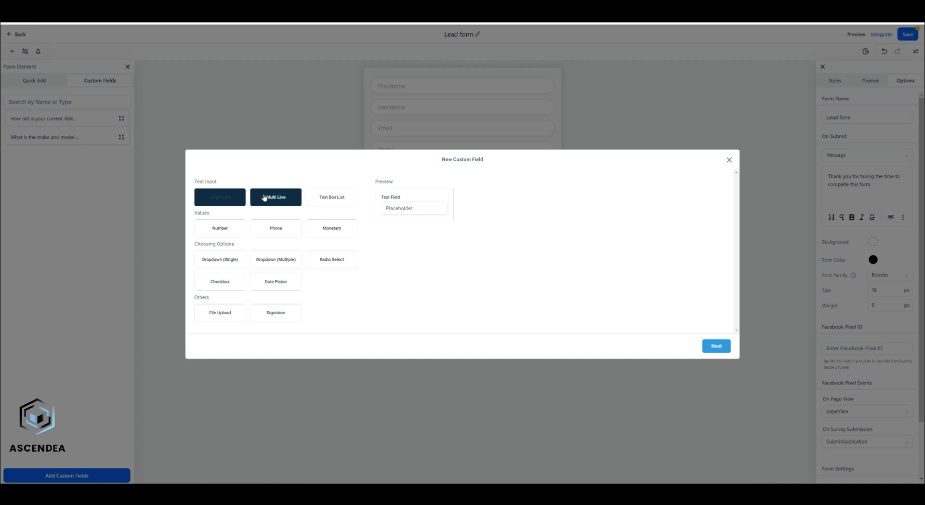
Preview the Multi Line, Text Box List, Number, Phone and Monetary types for a new custom field.
click(275, 197)
click(343, 200)
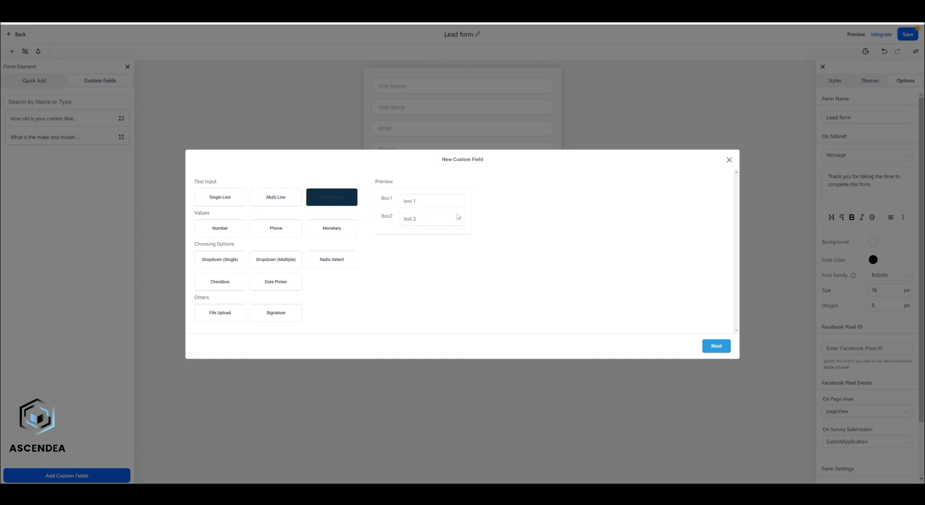
click(233, 232)
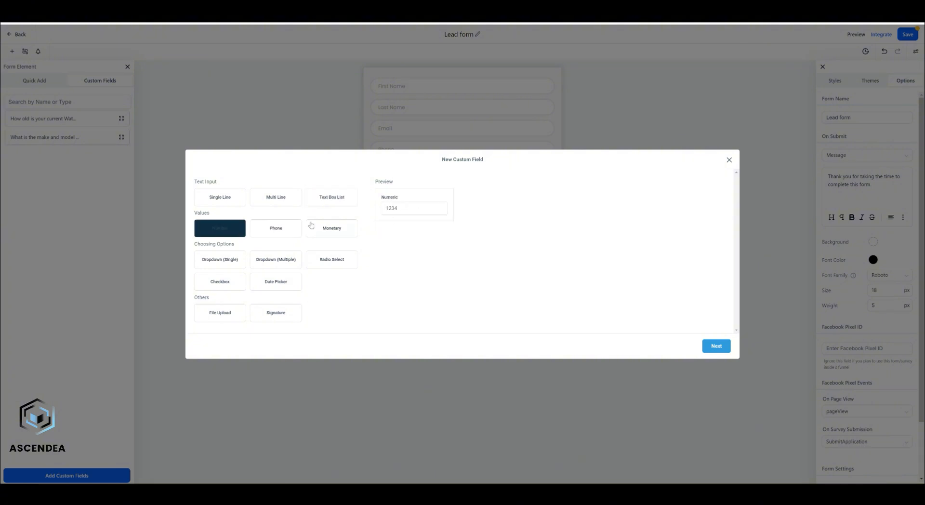
click(276, 229)
click(340, 229)
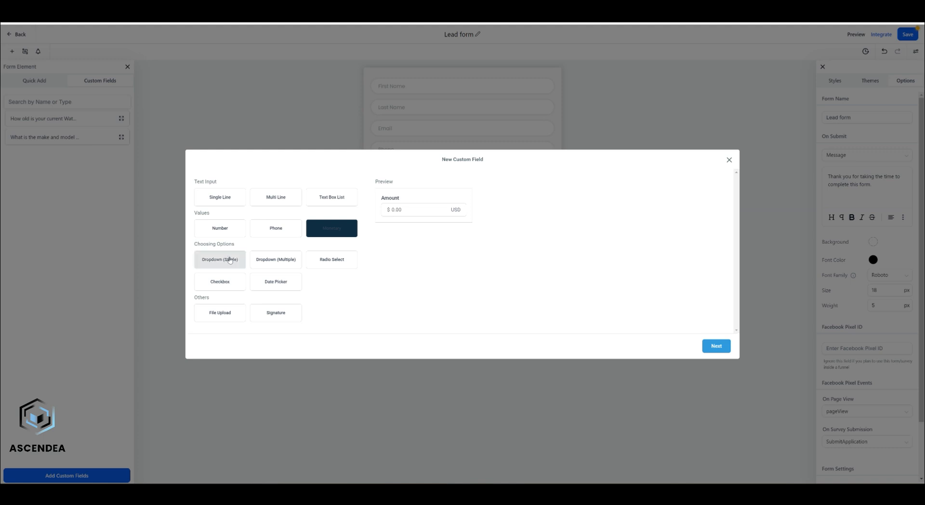
Preview the single and multiple dropdown, Radio Select, Checkbox and Date Picker field types, including the date picker's calendar.
click(229, 260)
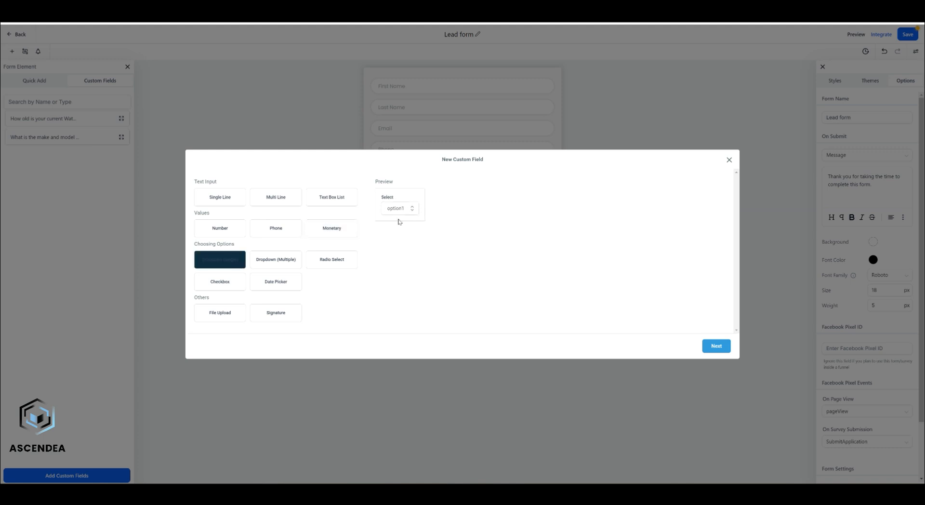
click(272, 262)
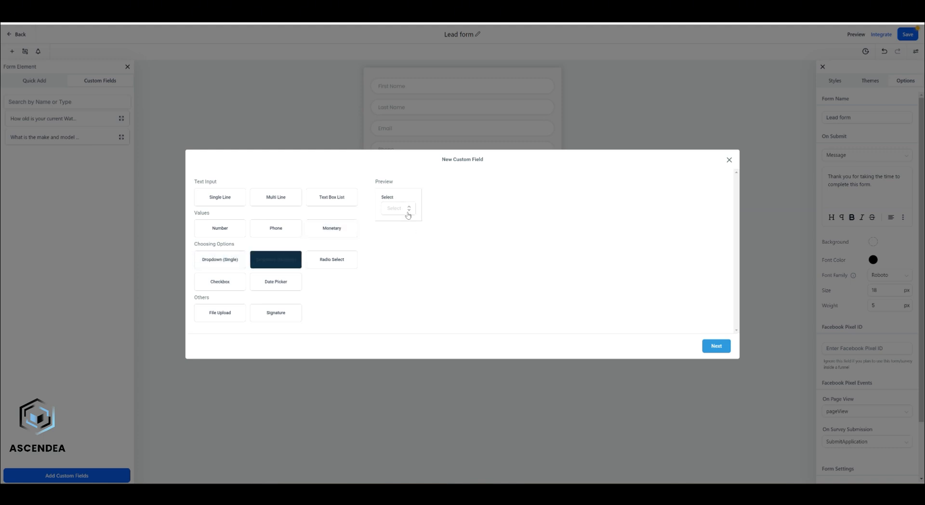
click(408, 211)
click(382, 225)
click(341, 260)
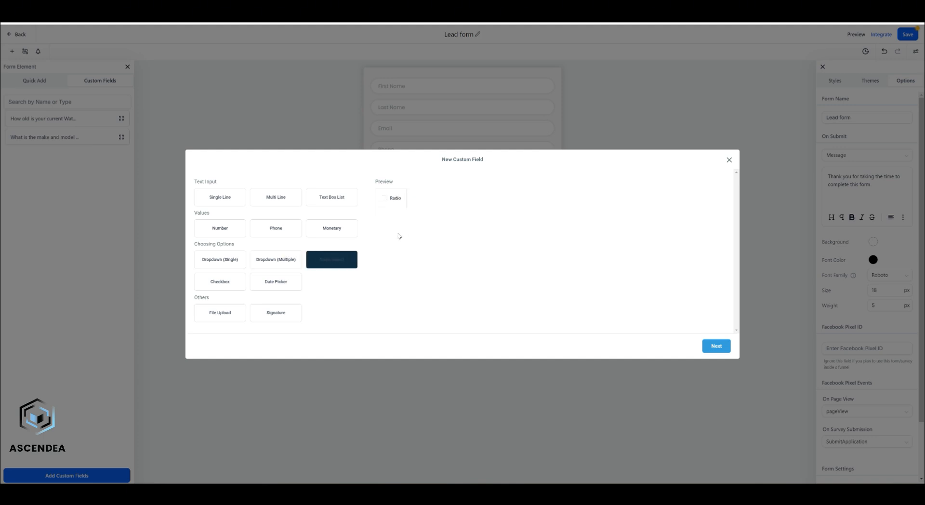
click(223, 285)
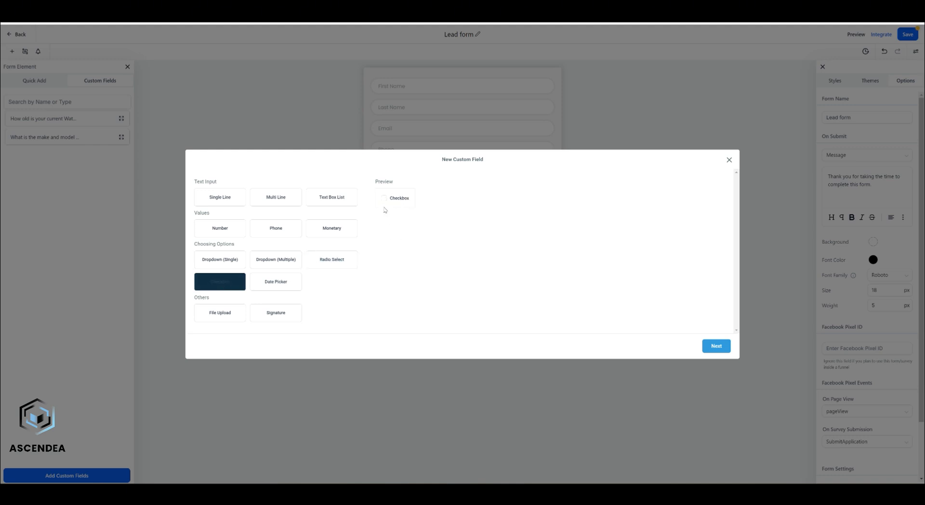
click(282, 284)
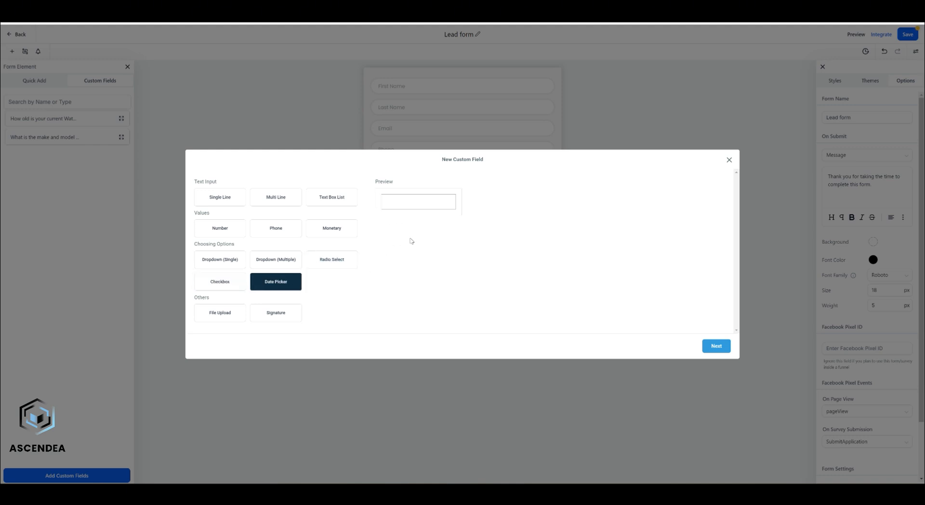
click(408, 202)
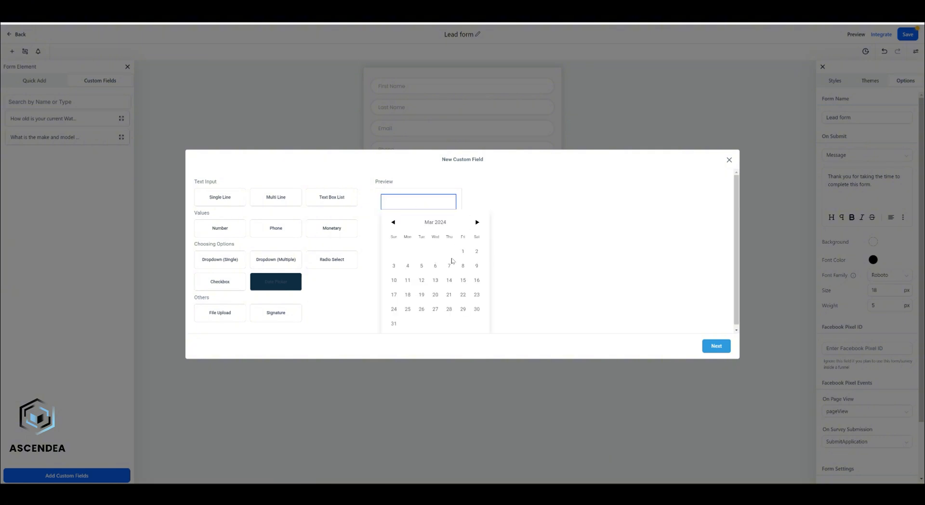
scroll(448, 256, down, 1)
Preview the File Upload and Signature field types and close the new custom field dialog without creating a field.
click(218, 310)
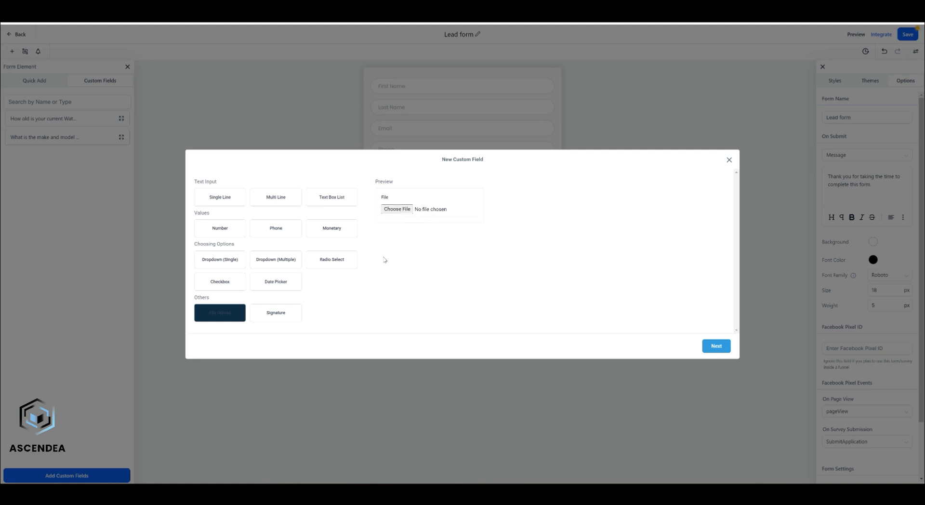
click(280, 312)
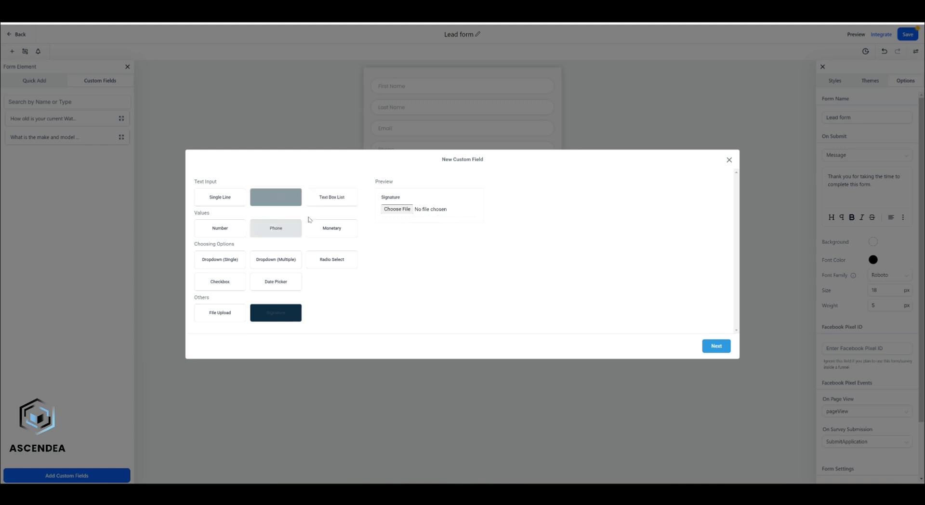
click(729, 160)
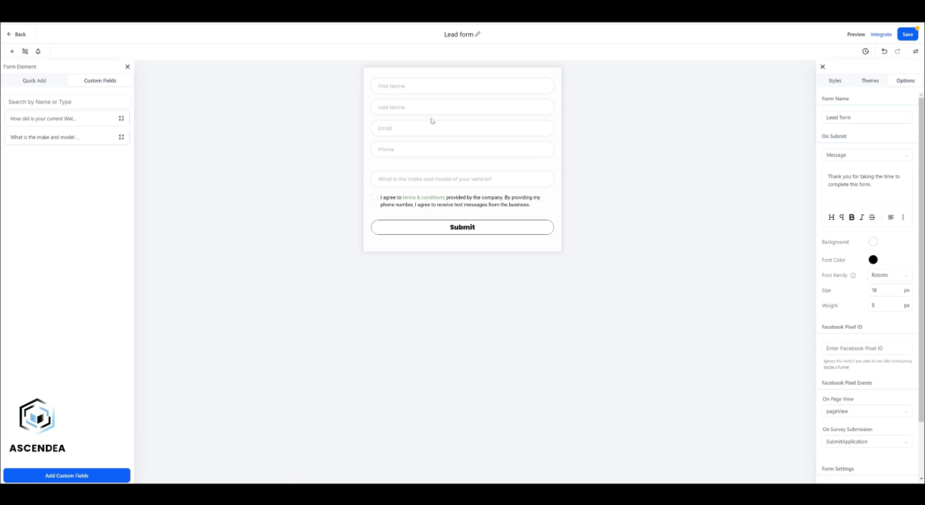
Save the lead form and return to the forms list.
click(909, 36)
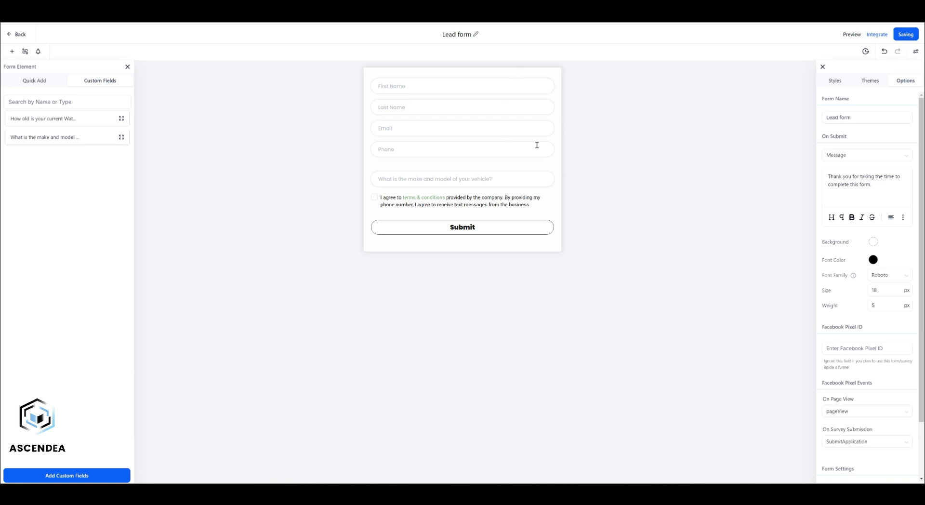
click(24, 35)
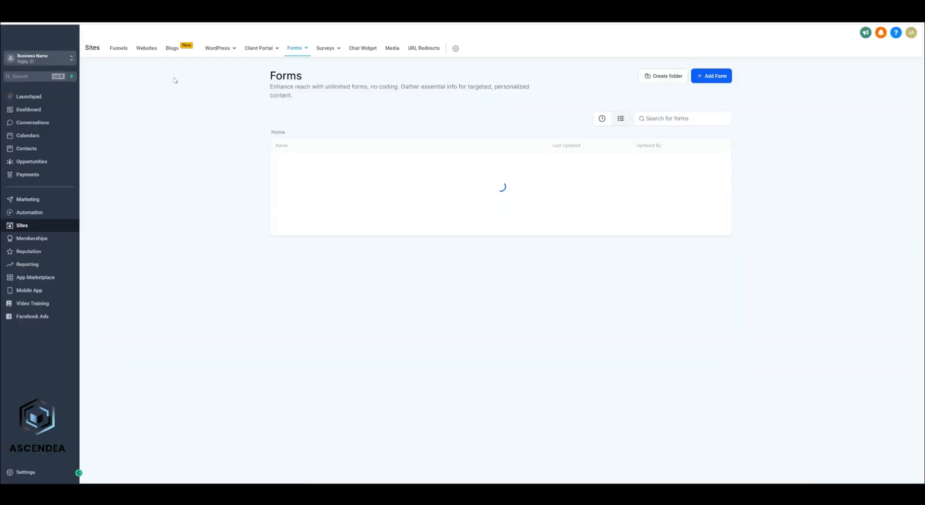
Create a new survey in the survey builder and add a second slide below Slide 1.
mouse_move(332, 52)
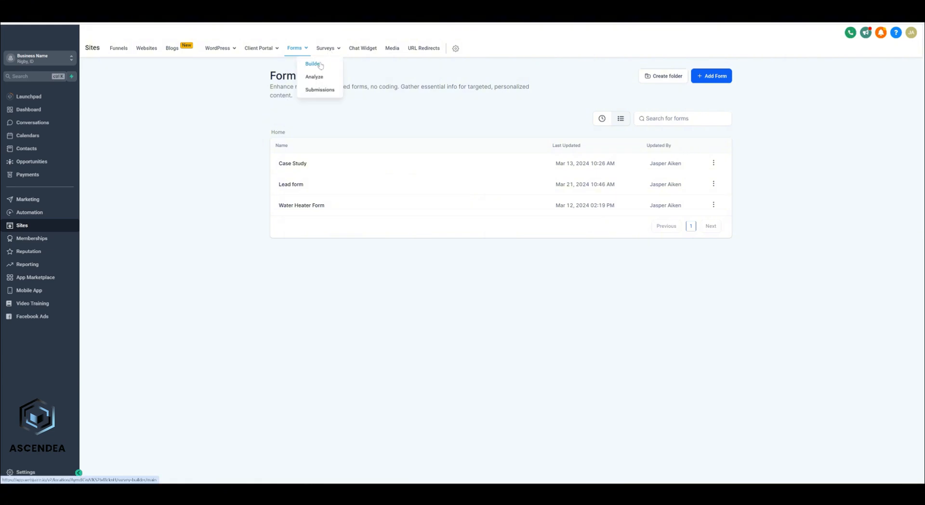
click(312, 63)
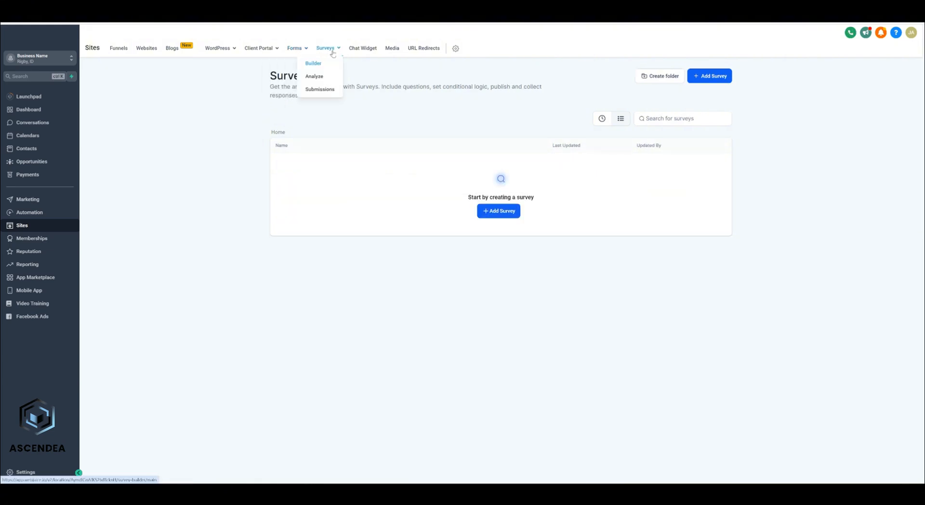
click(505, 217)
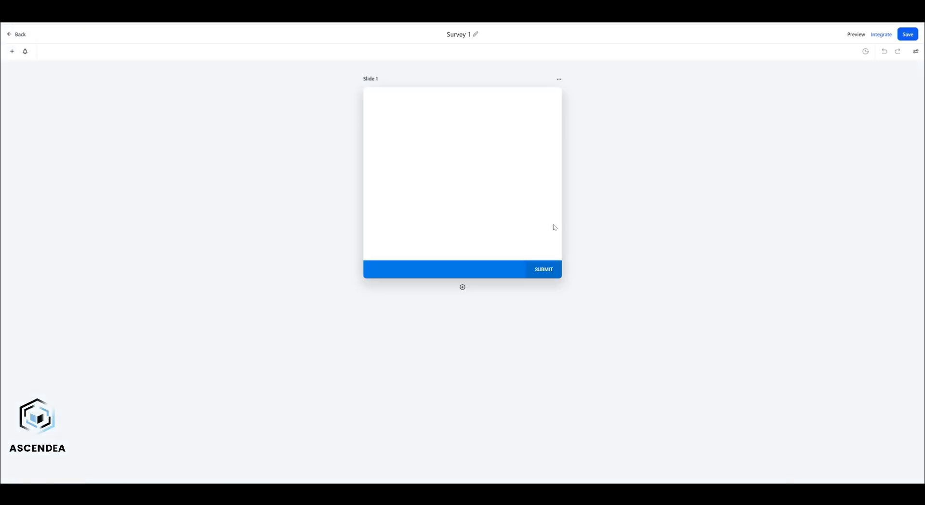
click(462, 288)
scroll(472, 402, down, 2)
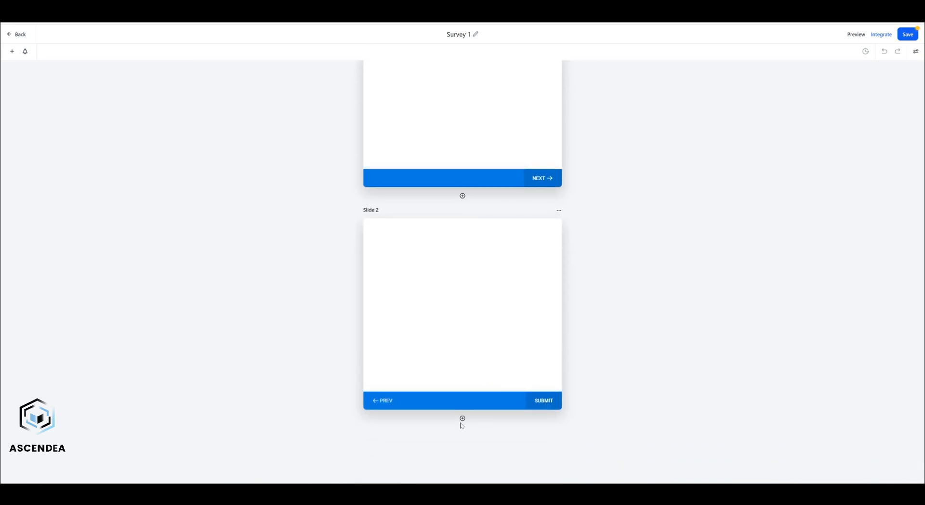
Add a third slide to the survey and place a Full Name field on Slide 1.
click(462, 418)
scroll(525, 244, up, 2)
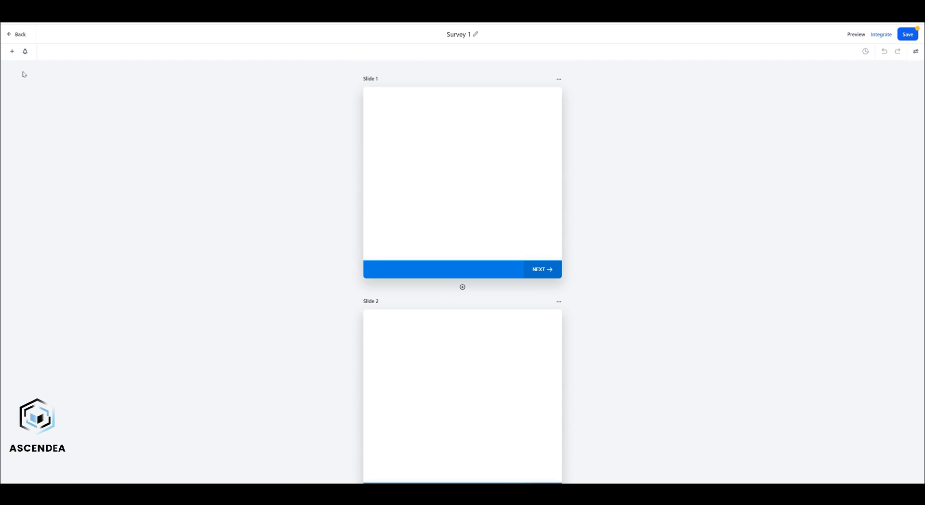
click(12, 52)
drag(22, 123, 401, 129)
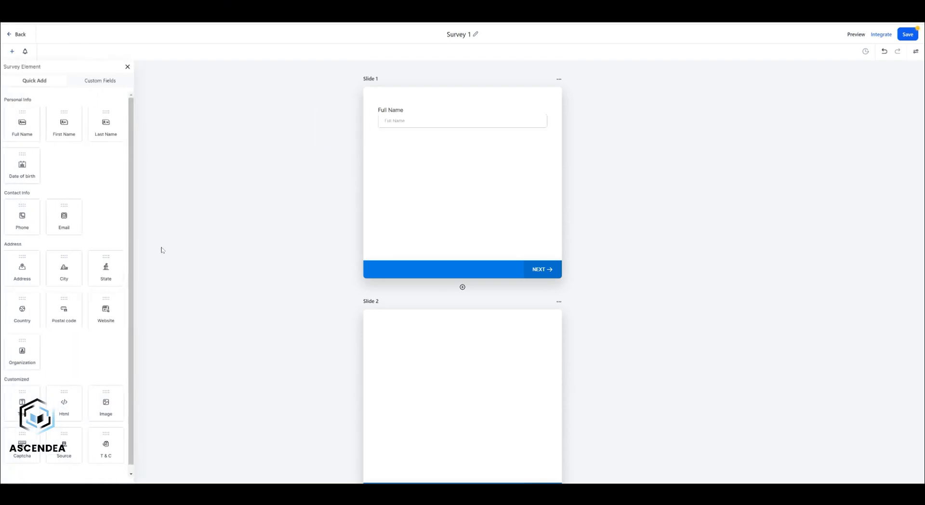
Place an Email field on Slide 2 and a Phone field on Slide 3 of the survey.
scroll(161, 250, down, 2)
drag(68, 215, 430, 289)
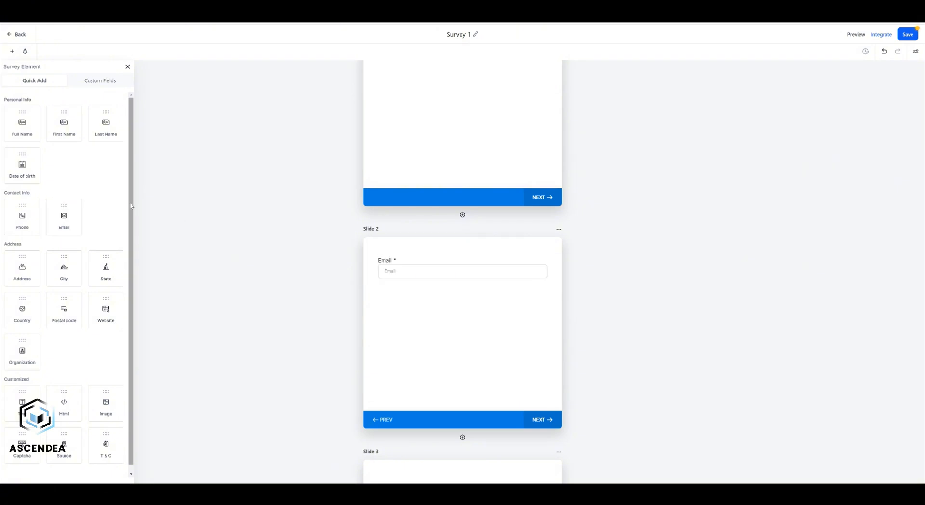
scroll(131, 207, down, 1)
scroll(473, 379, down, 5)
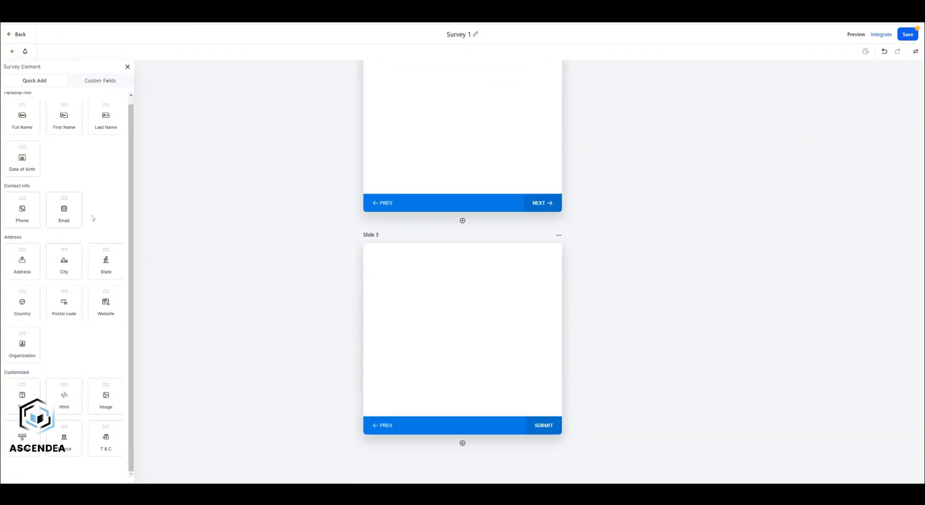
drag(39, 208, 431, 326)
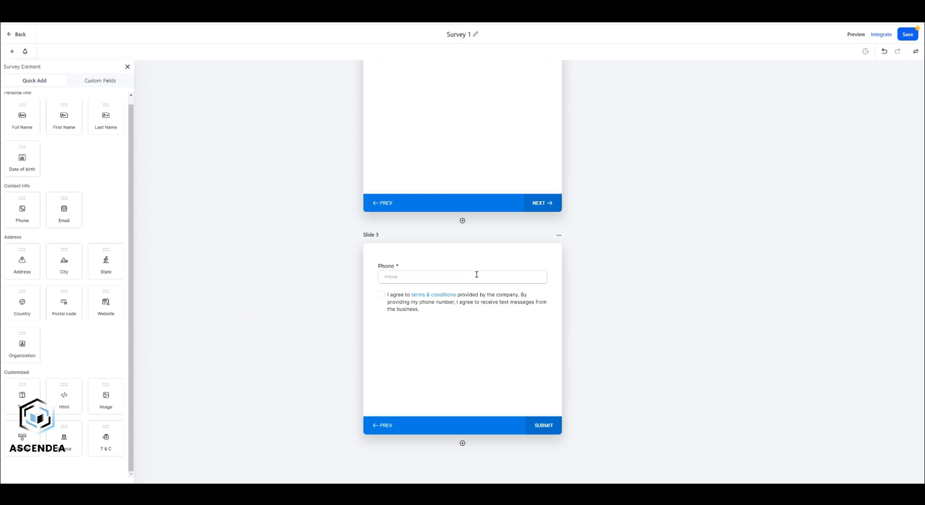
scroll(476, 274, up, 6)
scroll(430, 165, down, 5)
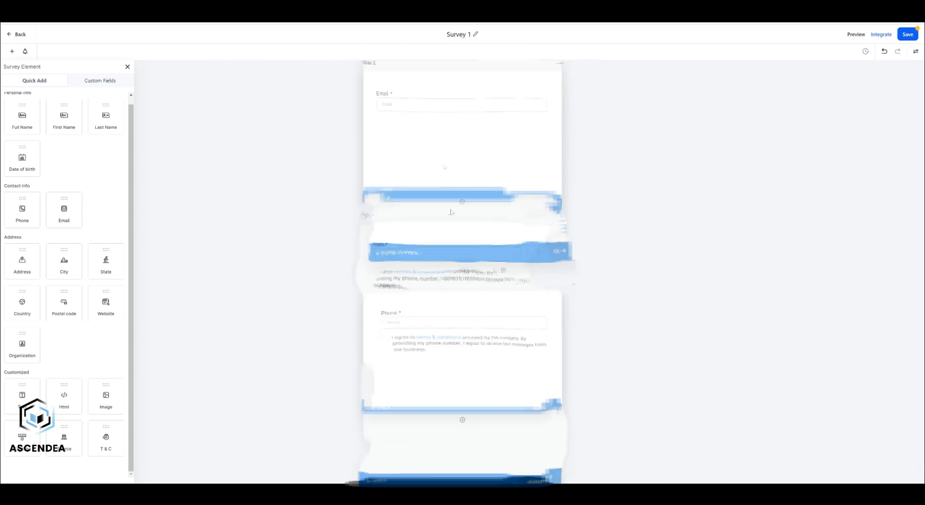
Show the survey's style settings and save the survey.
scroll(492, 290, up, 6)
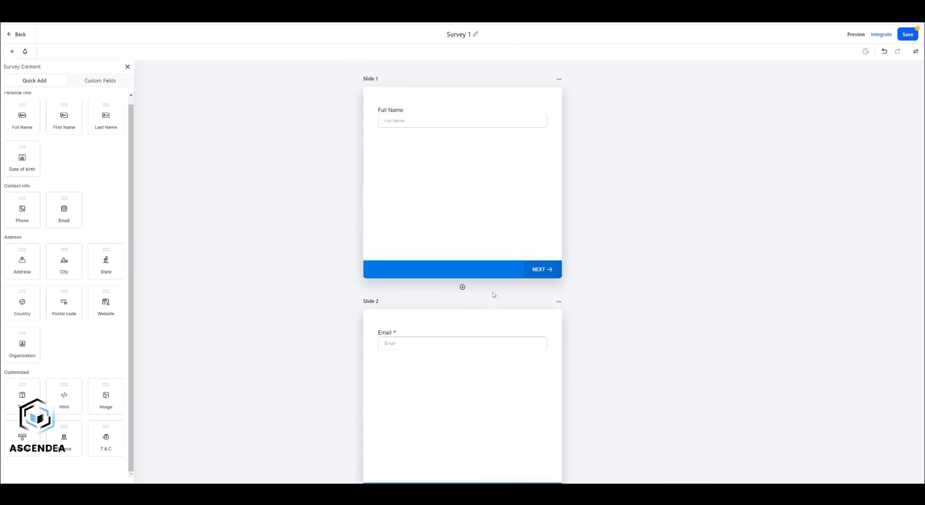
click(916, 51)
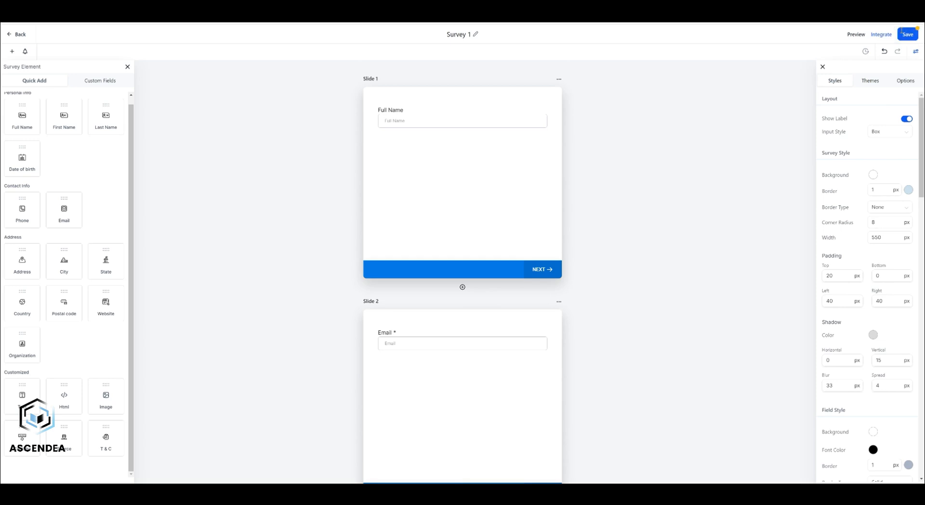
click(906, 35)
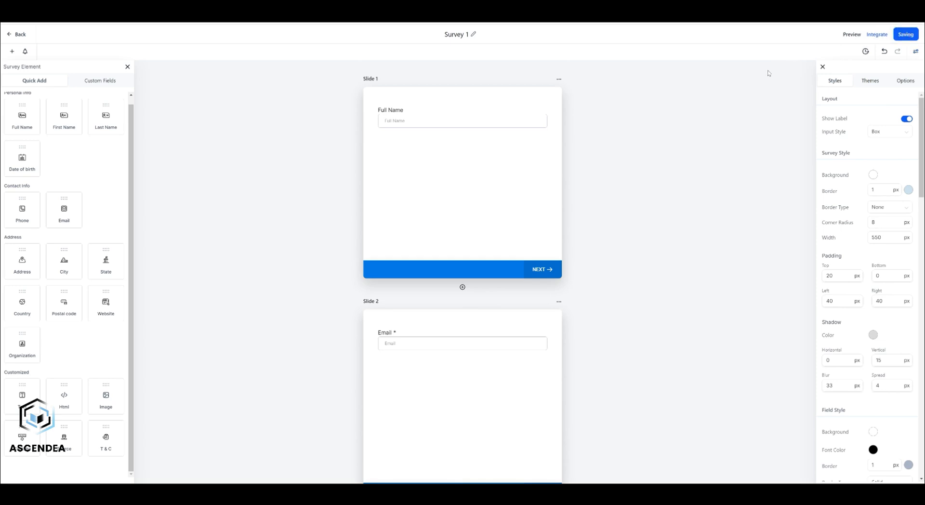
Open the survey preview, fill in the full name on the first slide and advance to the Email slide.
click(852, 35)
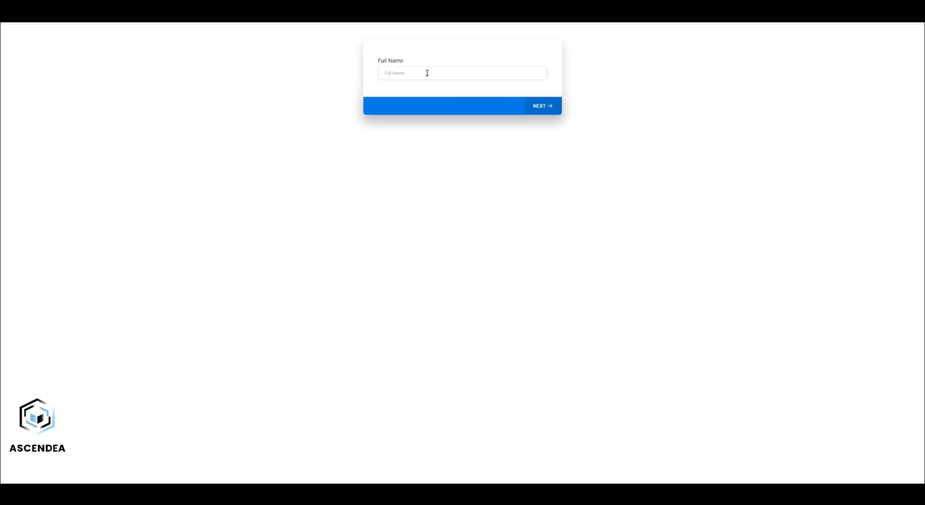
click(427, 72)
click(443, 103)
click(538, 106)
Fill in the e-mail address and phone number in the survey preview and accept the terms & conditions.
click(418, 72)
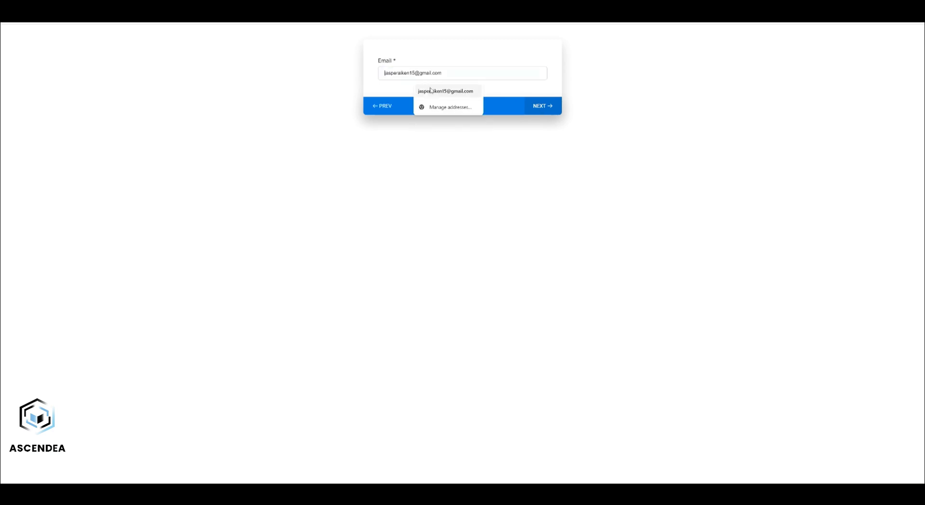
click(443, 91)
click(539, 106)
click(414, 73)
click(437, 93)
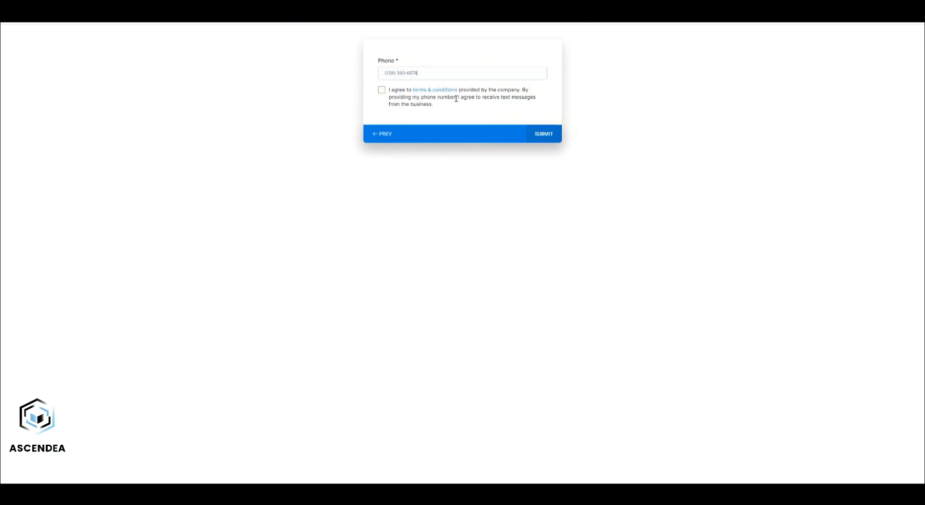
click(382, 90)
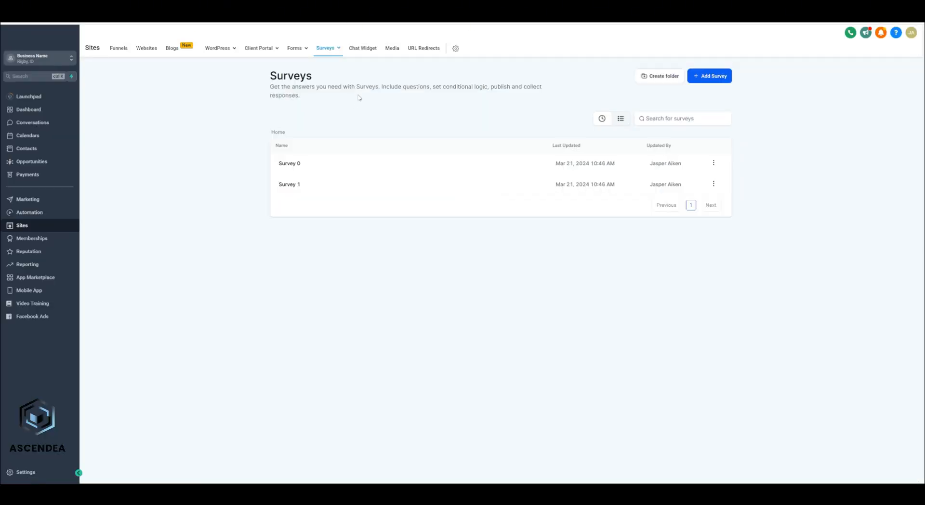
Examine the Chat bubble and Chat Type settings of the website's chat widget.
click(363, 48)
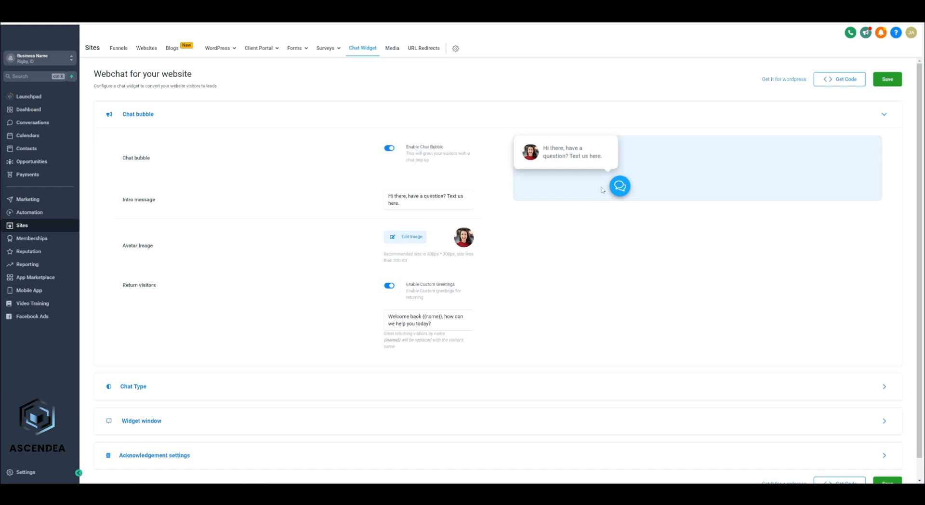
scroll(463, 158, down, 1)
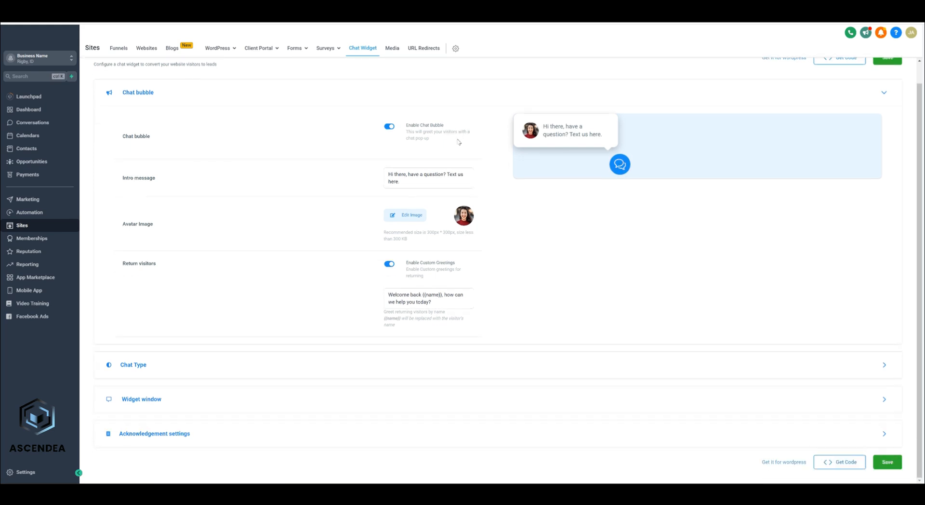
click(168, 369)
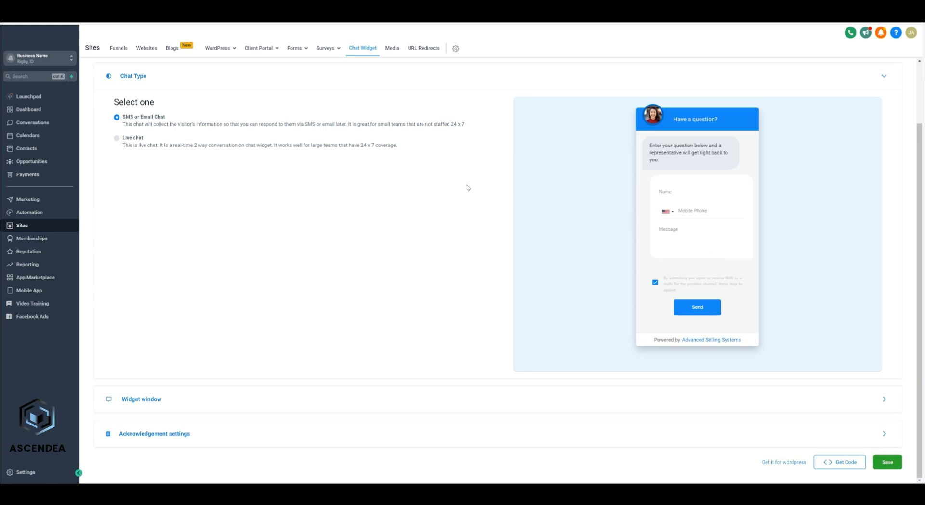
Examine the chat widget's Widget window settings, including intro message, email field, legal message, widget color, language and agency branding.
click(127, 401)
scroll(303, 193, down, 2)
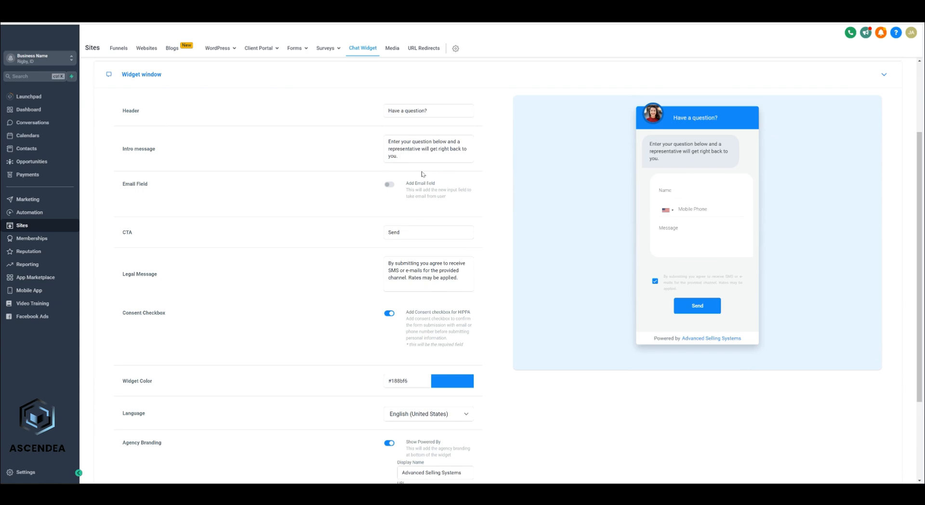
click(414, 143)
scroll(456, 233, down, 1)
scroll(456, 233, down, 3)
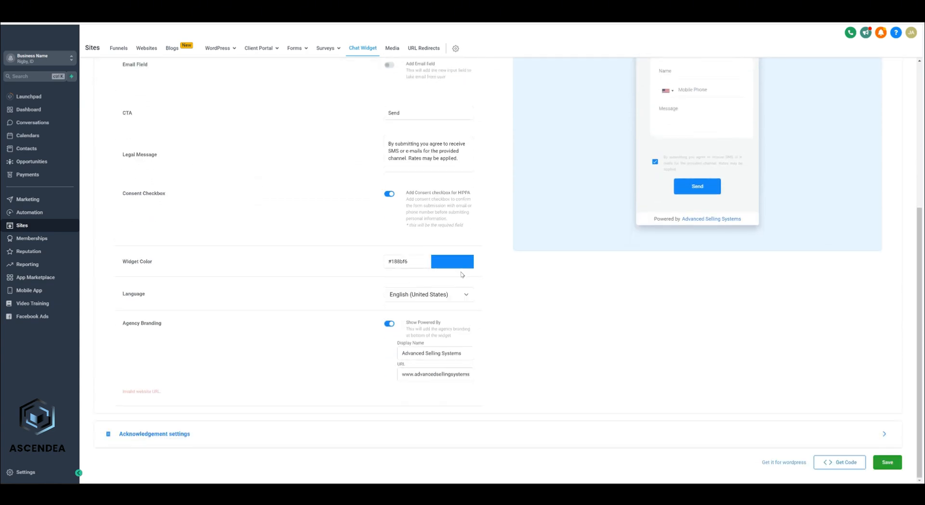
scroll(487, 210, up, 6)
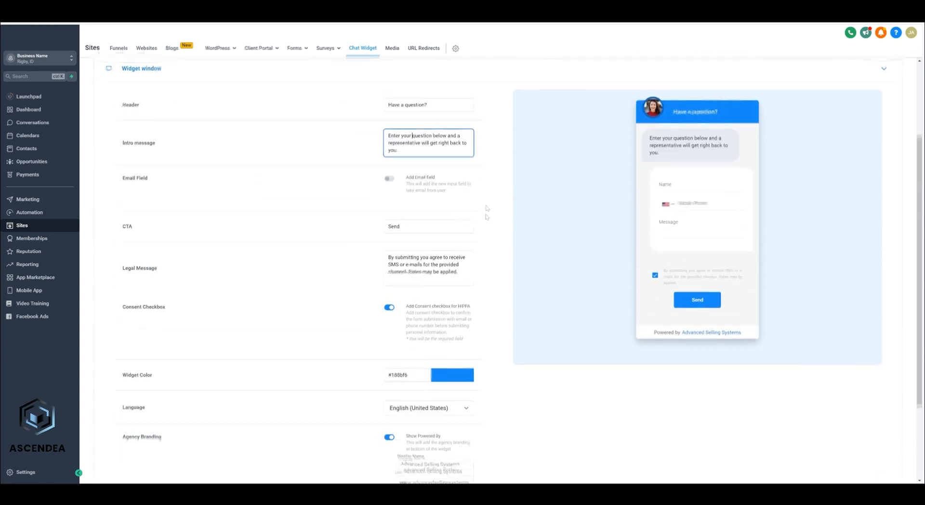
Review the Chat bubble section again and examine the chat widget's Acknowledgement settings.
click(188, 110)
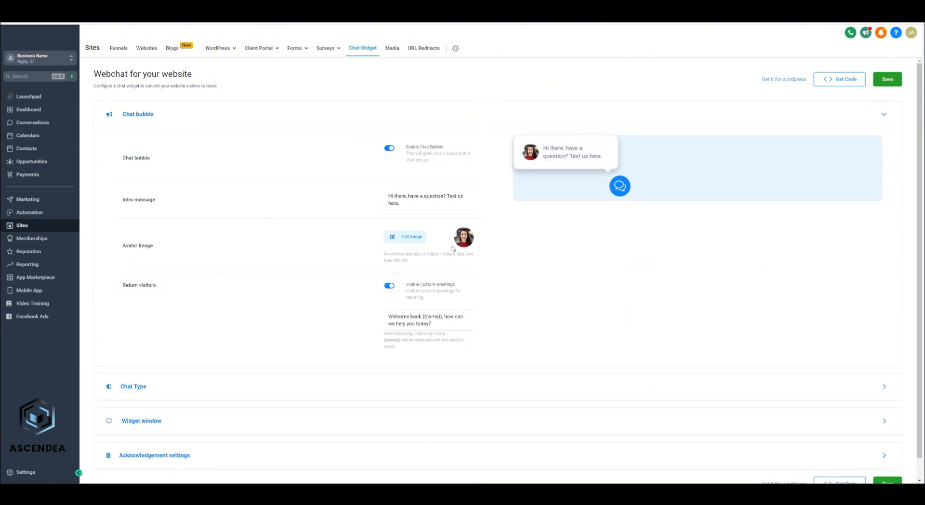
scroll(475, 239, down, 1)
click(189, 438)
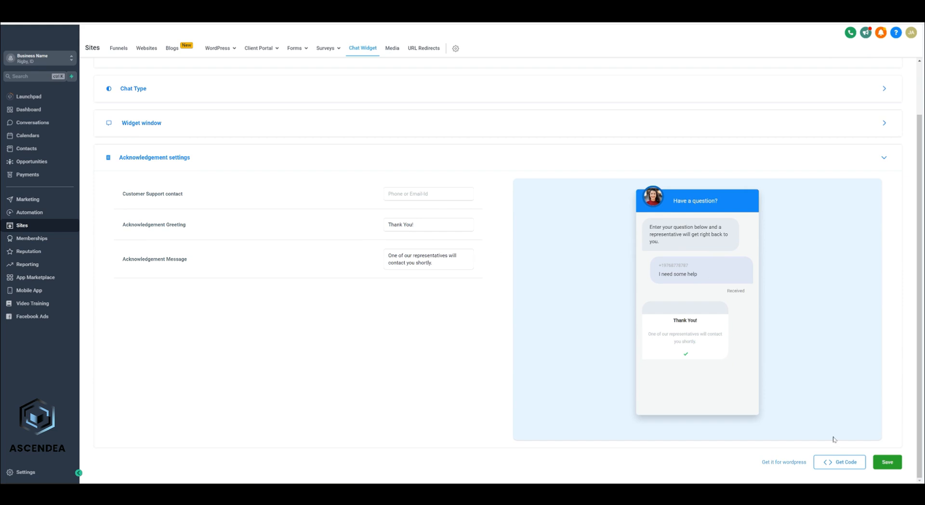
Copy the chat widget's body code from the Get Code dialog and close the dialog.
click(838, 462)
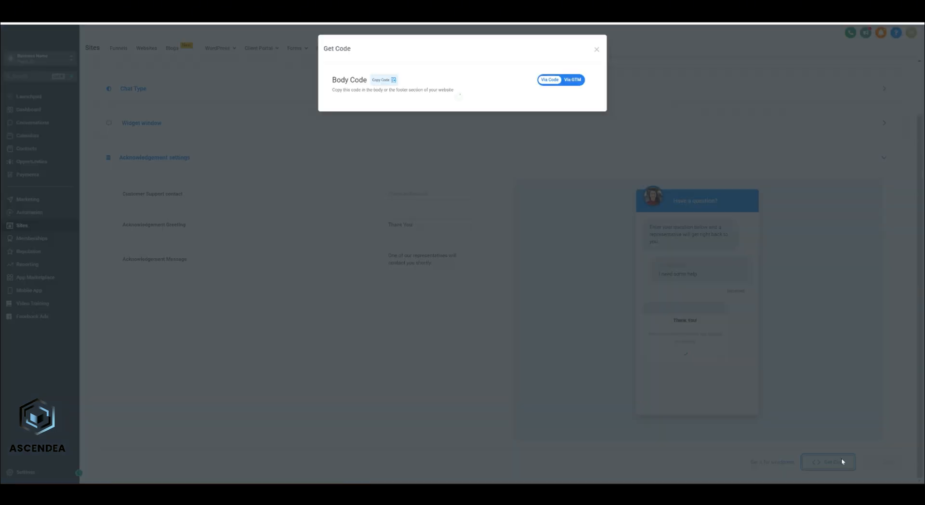
click(383, 81)
click(596, 49)
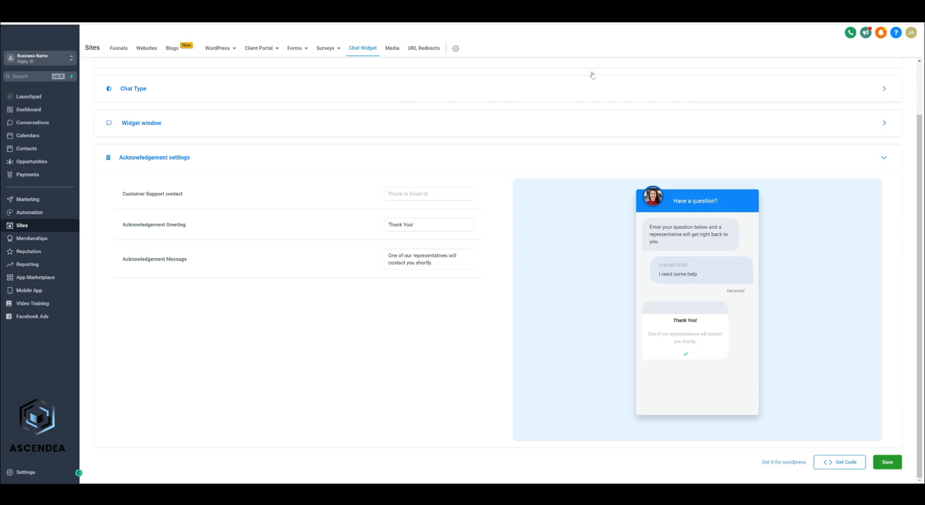
Paste the copied widget code as the Travel Consultant website's body tracking code and save the website settings.
click(149, 51)
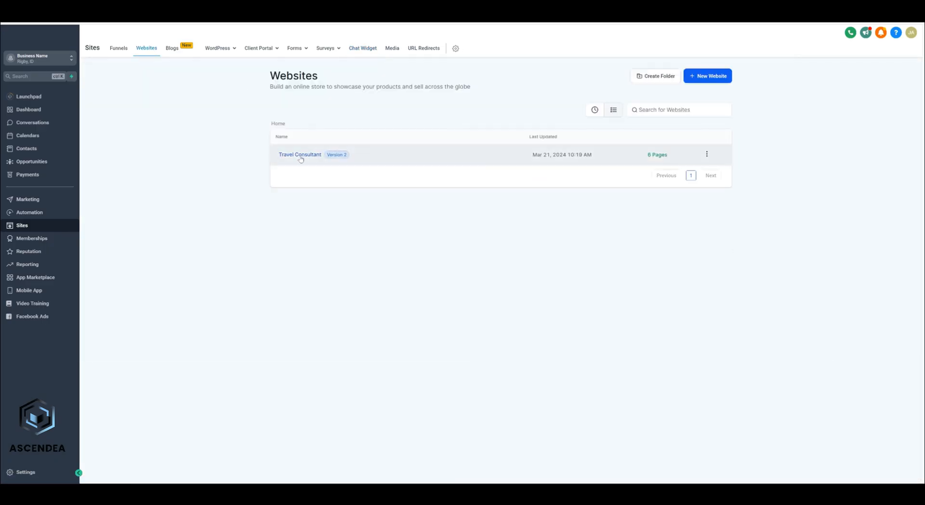
click(300, 155)
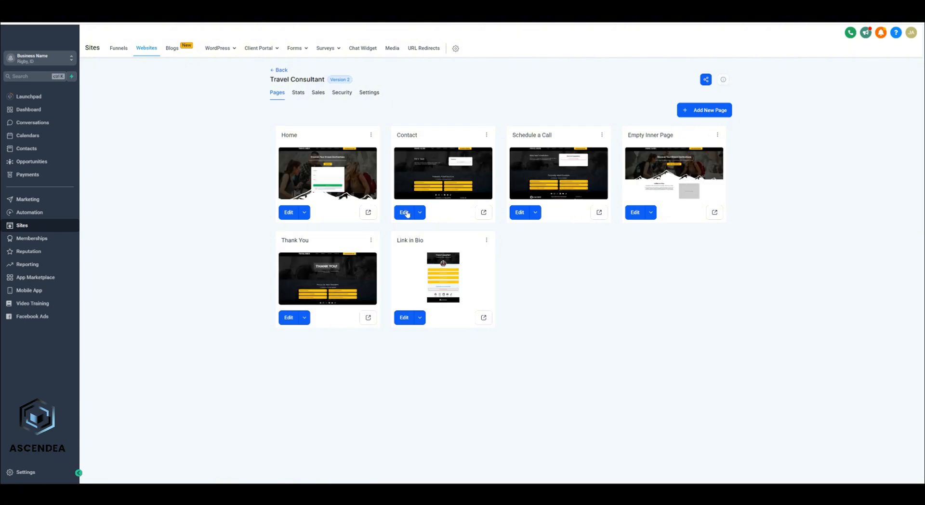
click(370, 95)
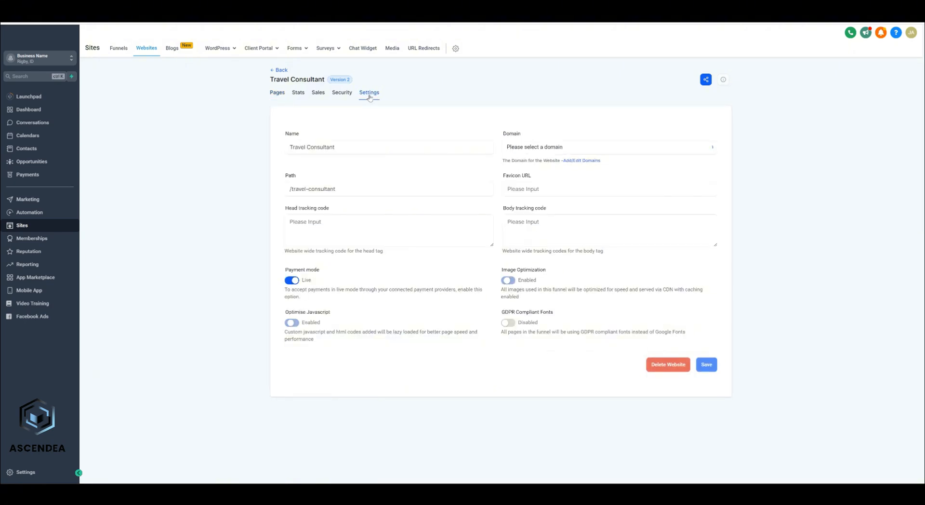
click(551, 216)
key(ctrl+v)
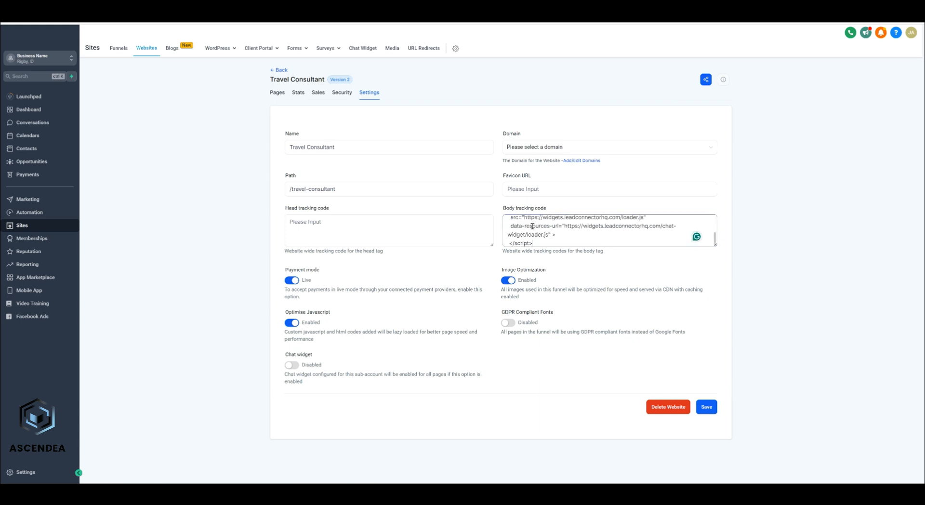
click(705, 409)
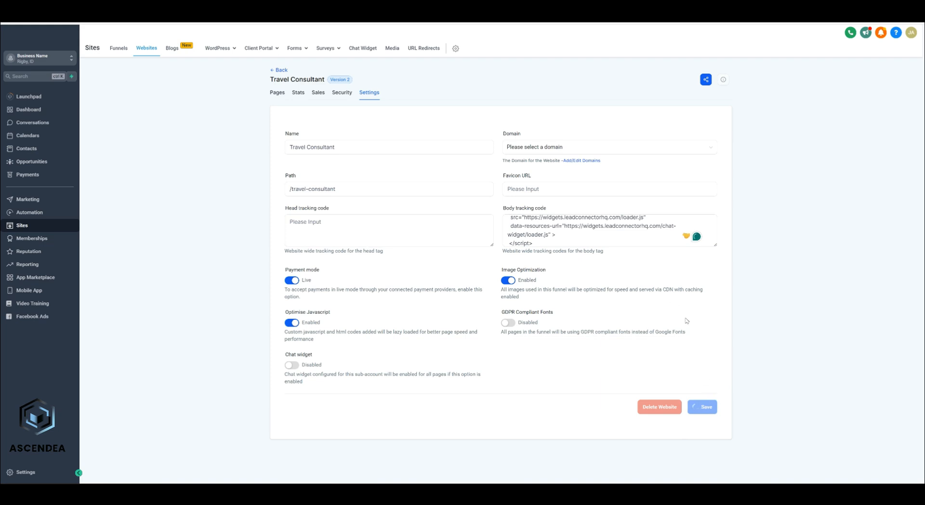
View the website's live Home page and check the chat widget by opening and closing its window.
click(277, 92)
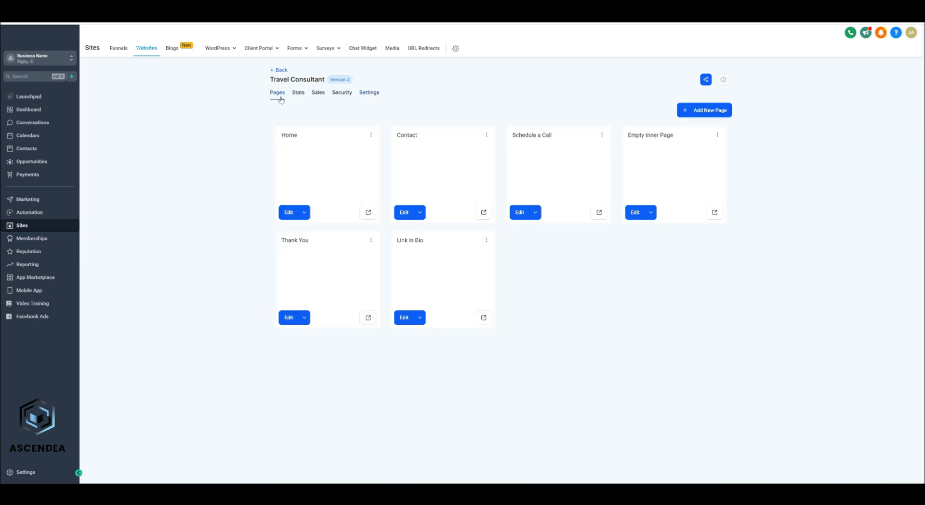
click(368, 213)
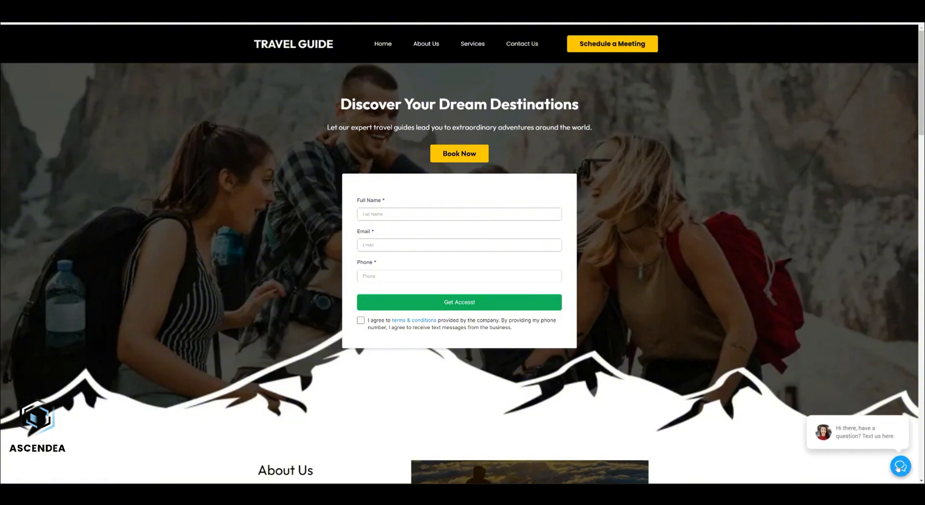
click(899, 467)
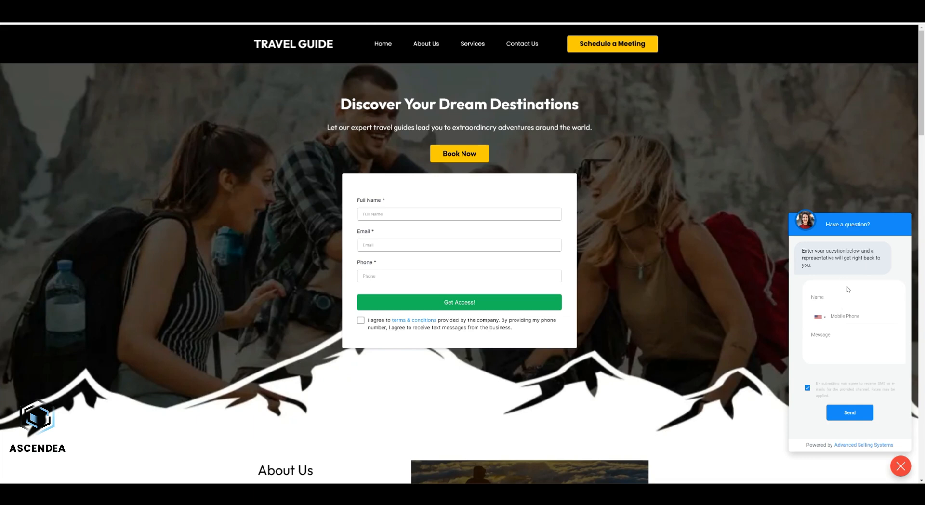
click(900, 466)
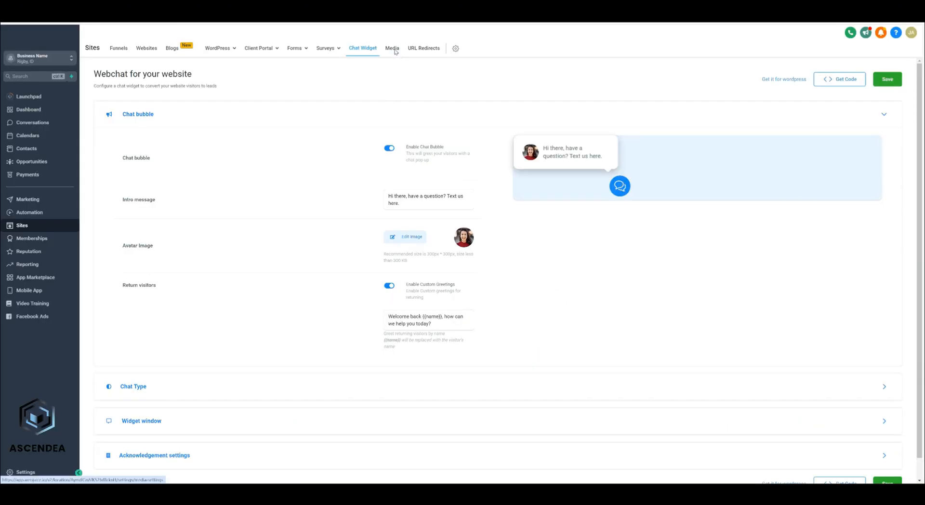
View the Media page, return to the Sites area and display the URL Redirects list.
click(392, 49)
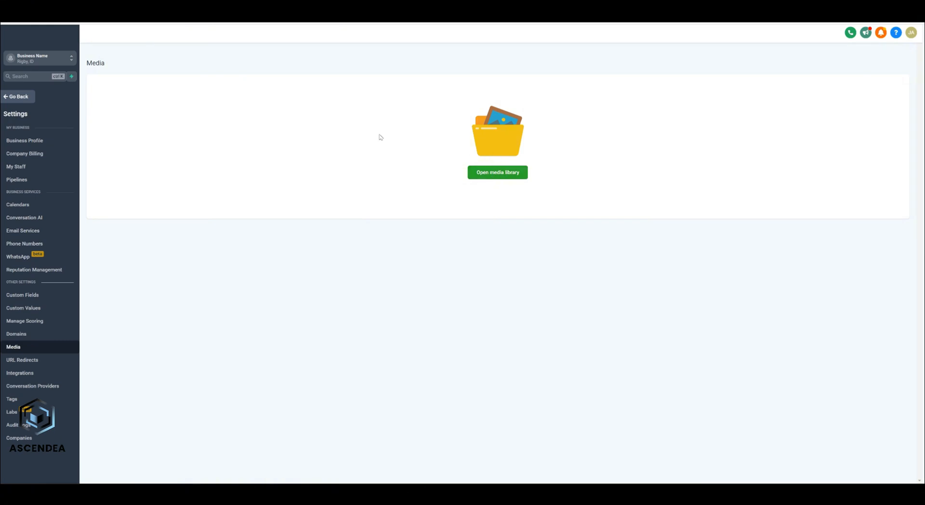
click(22, 98)
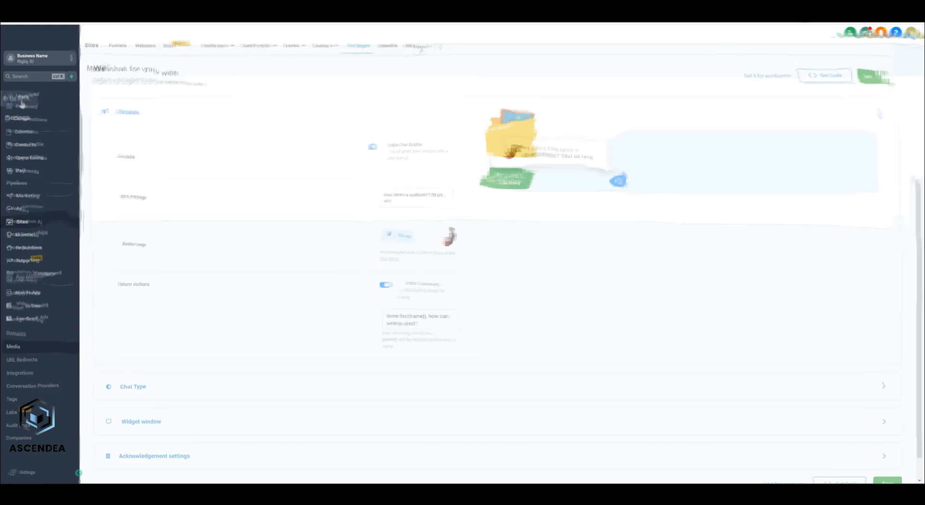
click(424, 50)
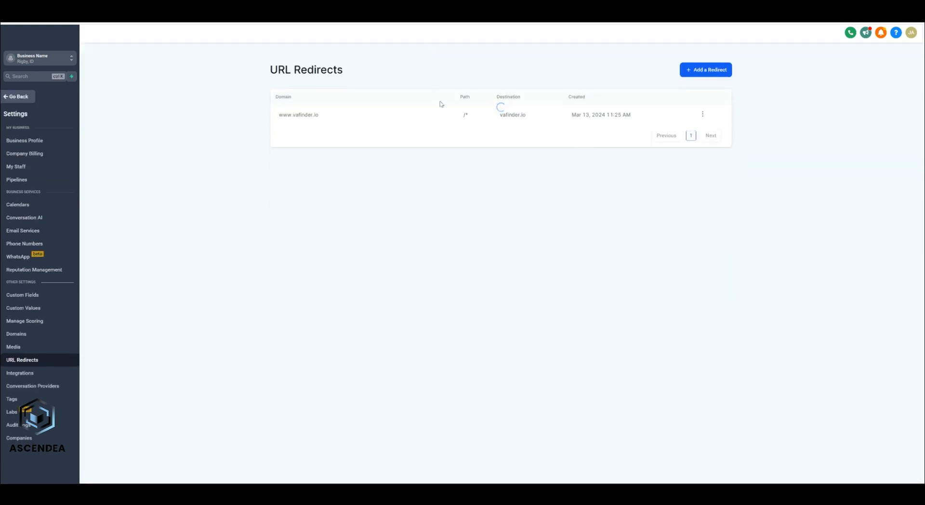